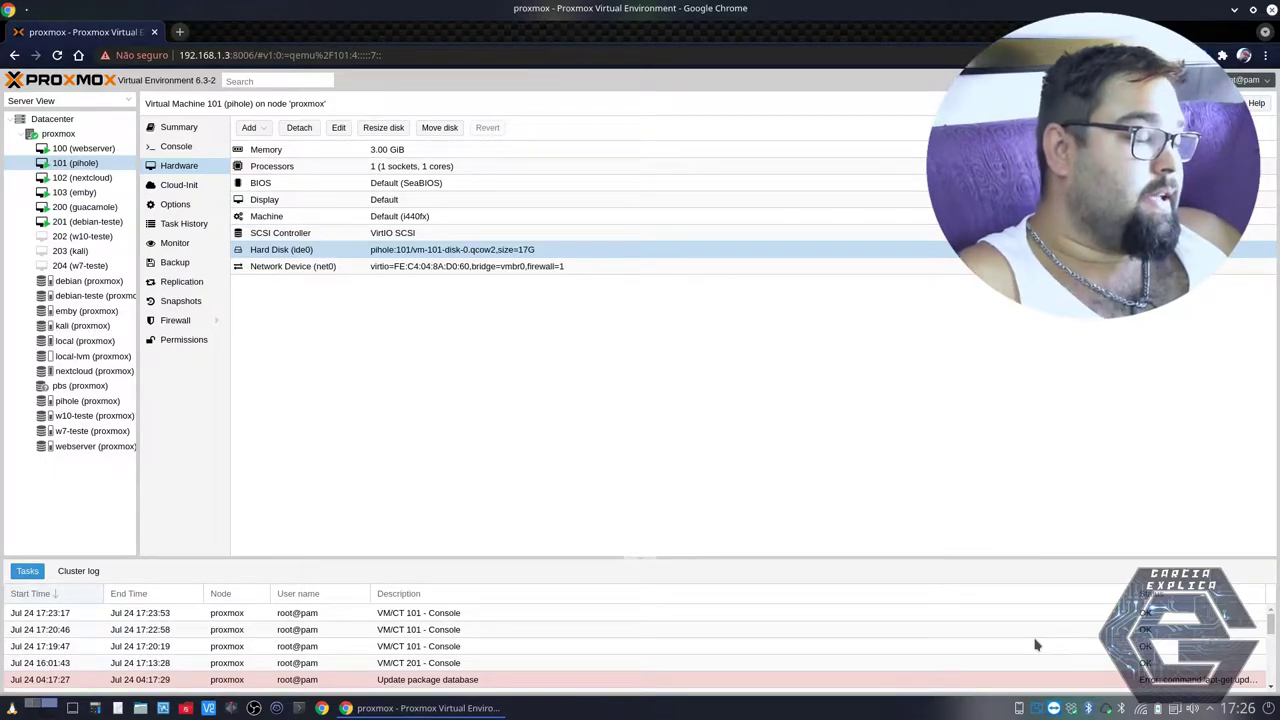
- Review the hardware configuration and summary of VM 101 (pihole), including its hard disk
{"action": "left_click", "coordinate": [522, 252]}
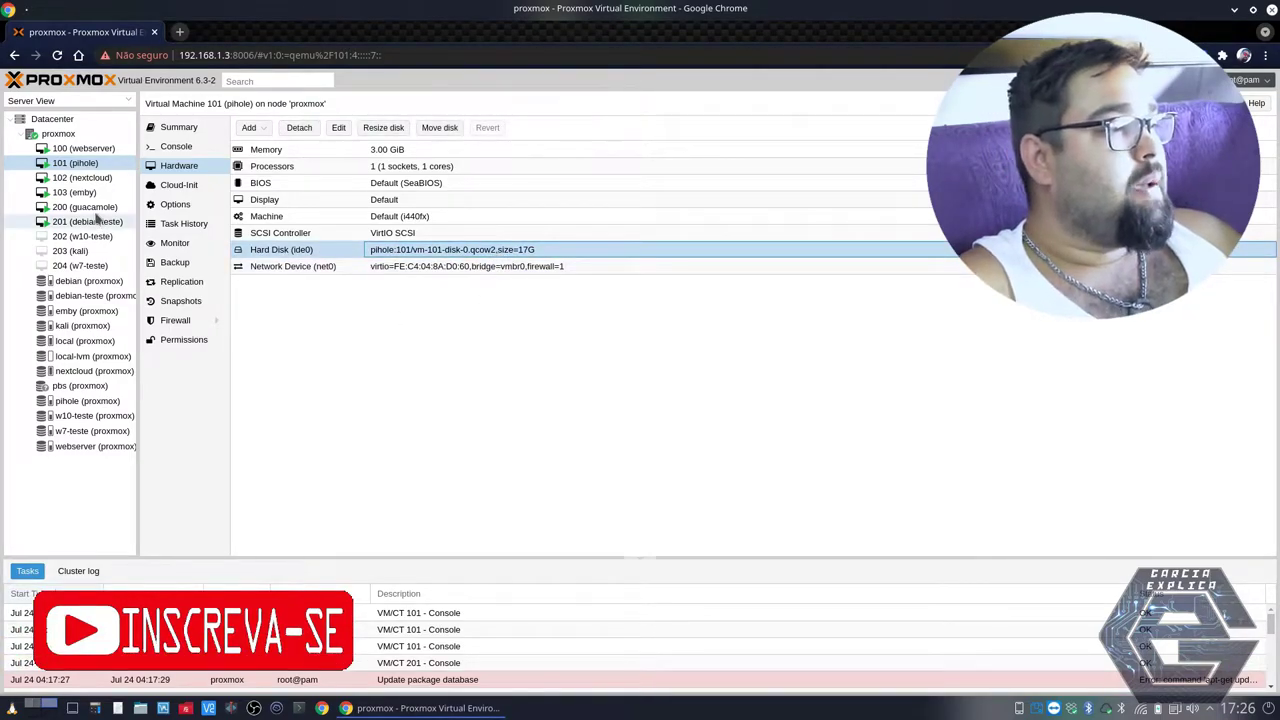
{"action": "left_click", "coordinate": [82, 177]}
{"action": "left_click", "coordinate": [75, 163]}
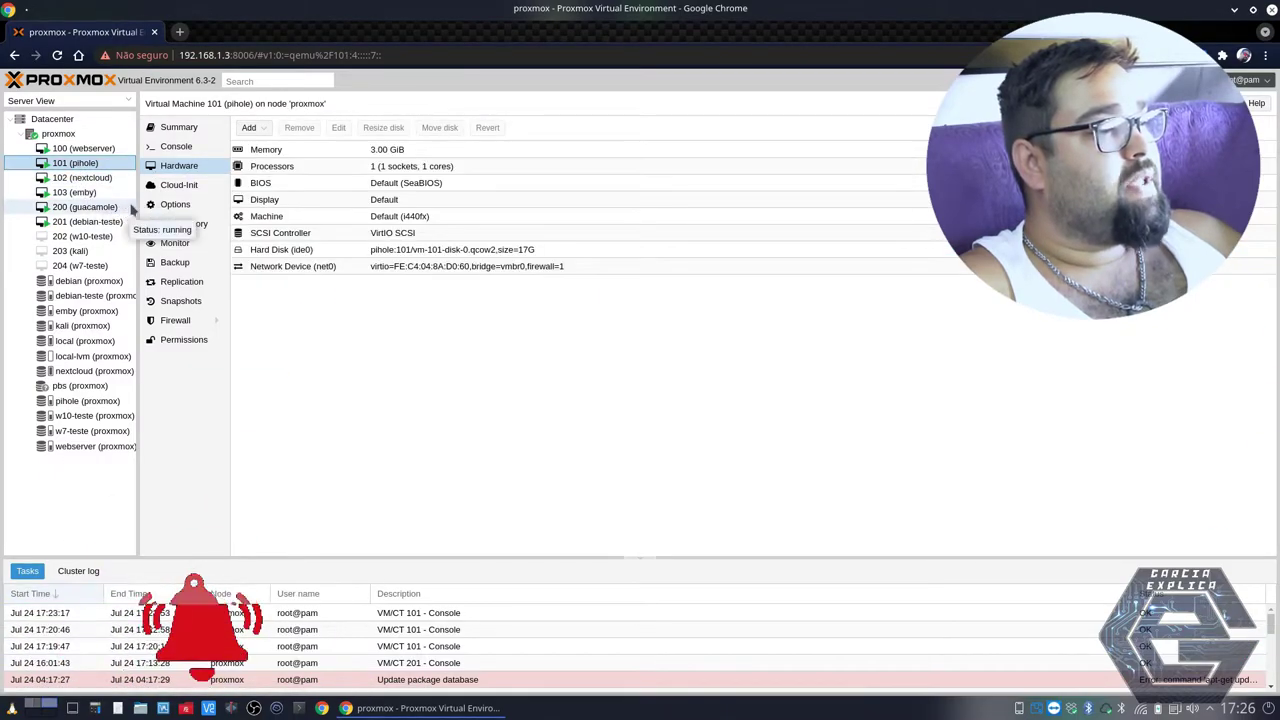
{"action": "left_click", "coordinate": [178, 127]}
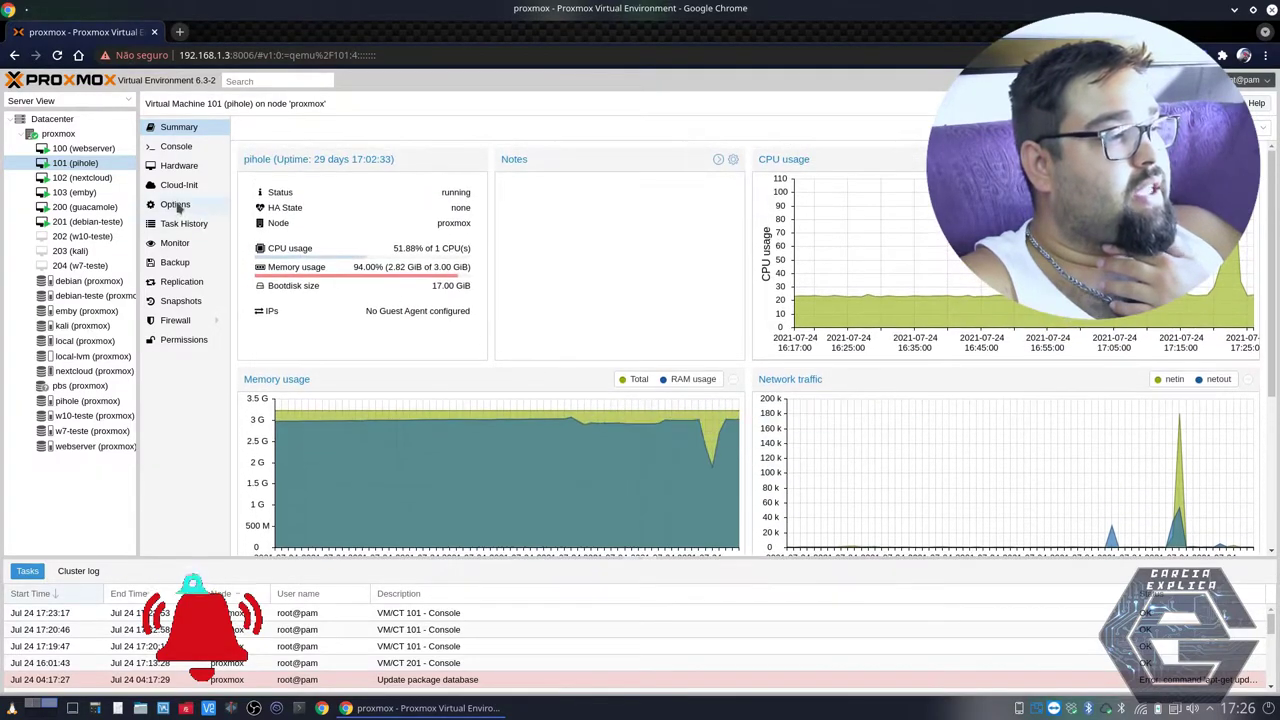
{"action": "left_click", "coordinate": [186, 167]}
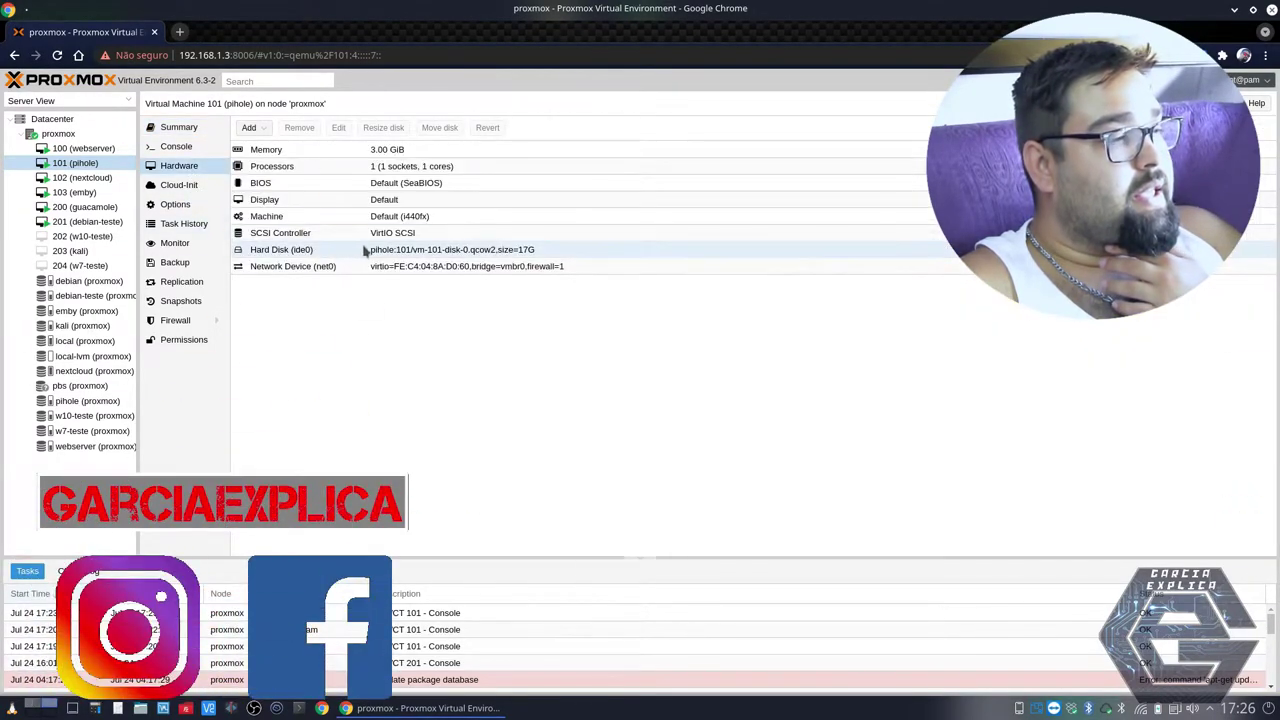
{"action": "left_click", "coordinate": [176, 134]}
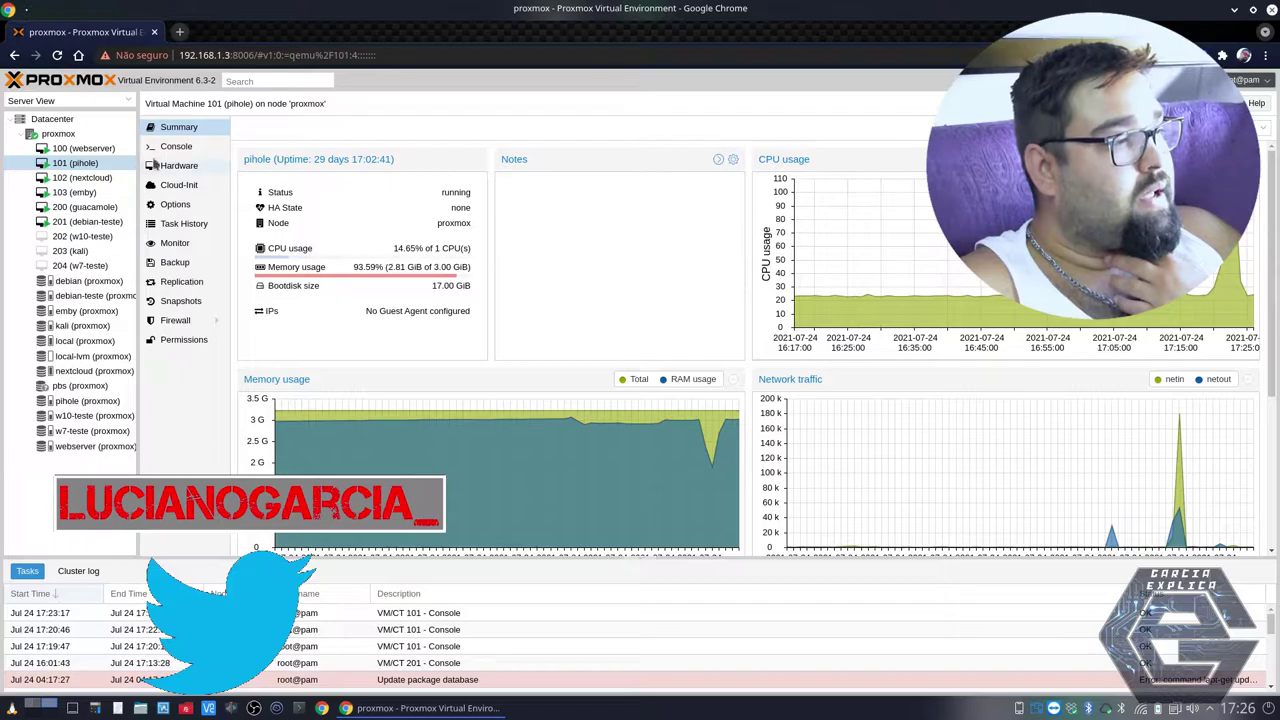
- Resize the pihole VM's hard disk ide0 with a size increment of 4 GiB
{"action": "left_click", "coordinate": [192, 167]}
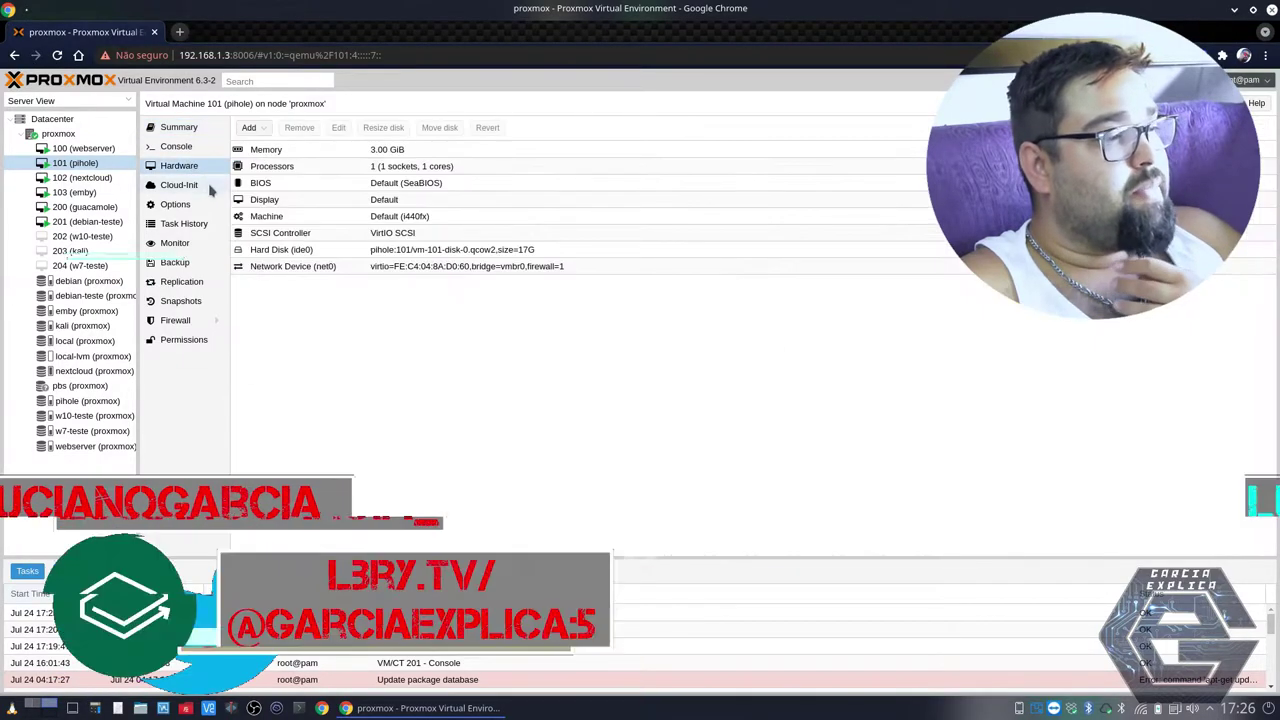
{"action": "left_click", "coordinate": [524, 251]}
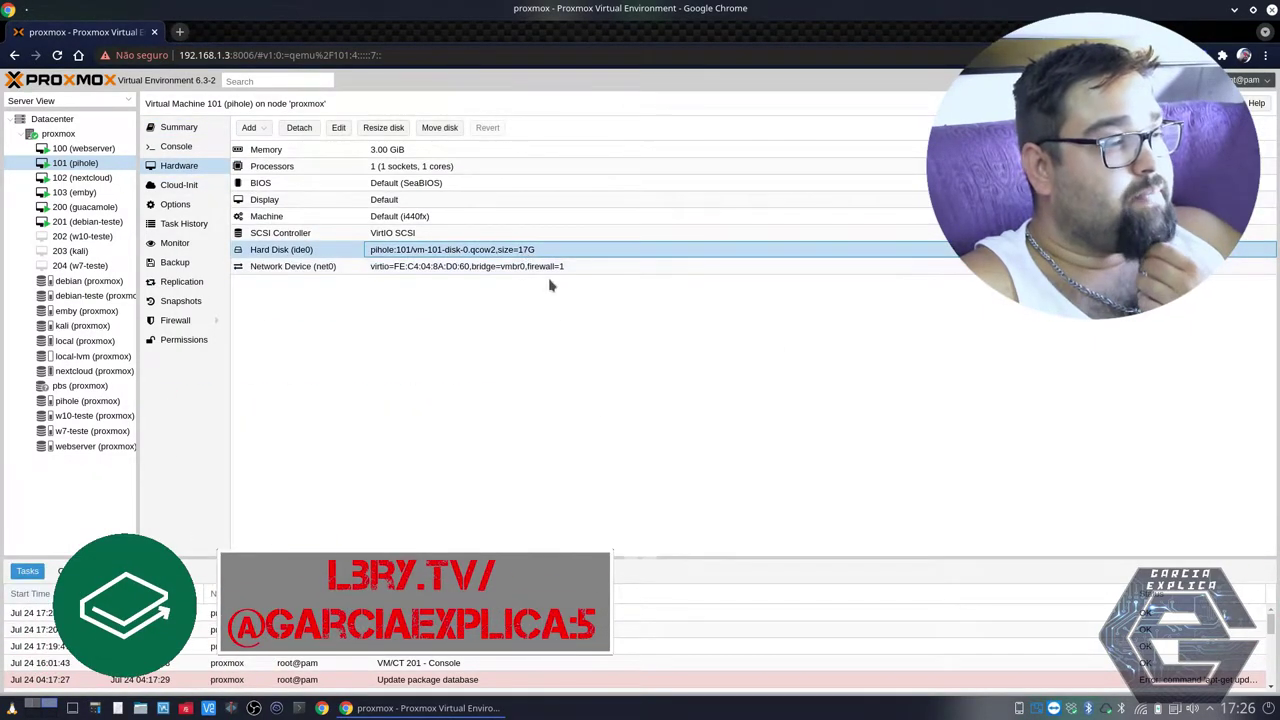
{"action": "left_click", "coordinate": [385, 129]}
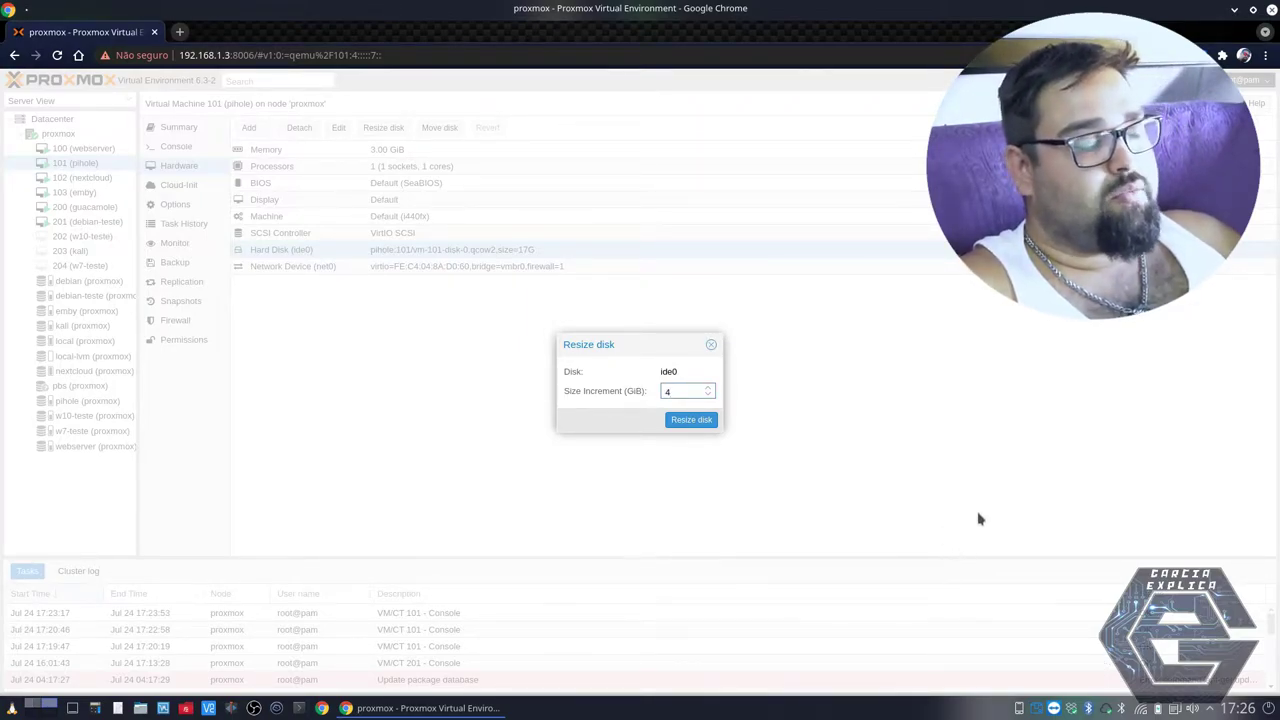
{"action": "left_click", "coordinate": [701, 421]}
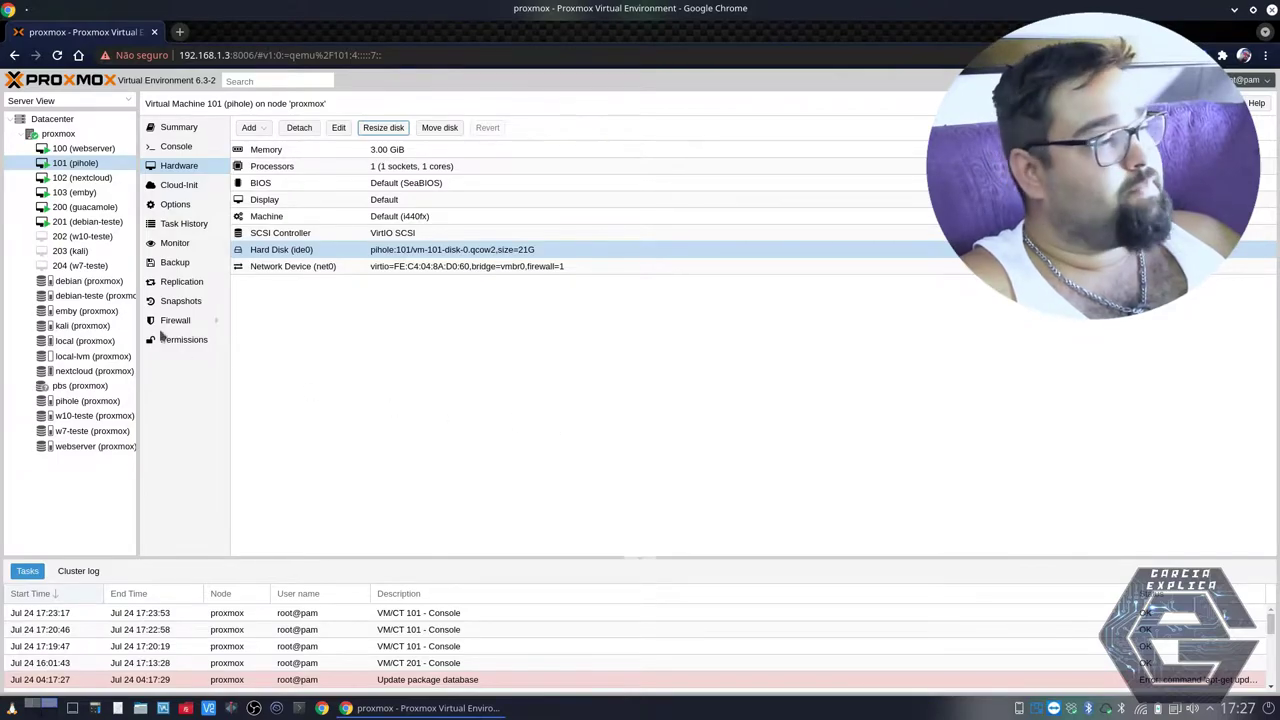
- Check the hard disk entries of VM 200 (guacamole) and VM 102 (nextcloud)
{"action": "left_click", "coordinate": [90, 207]}
{"action": "left_click", "coordinate": [531, 254]}
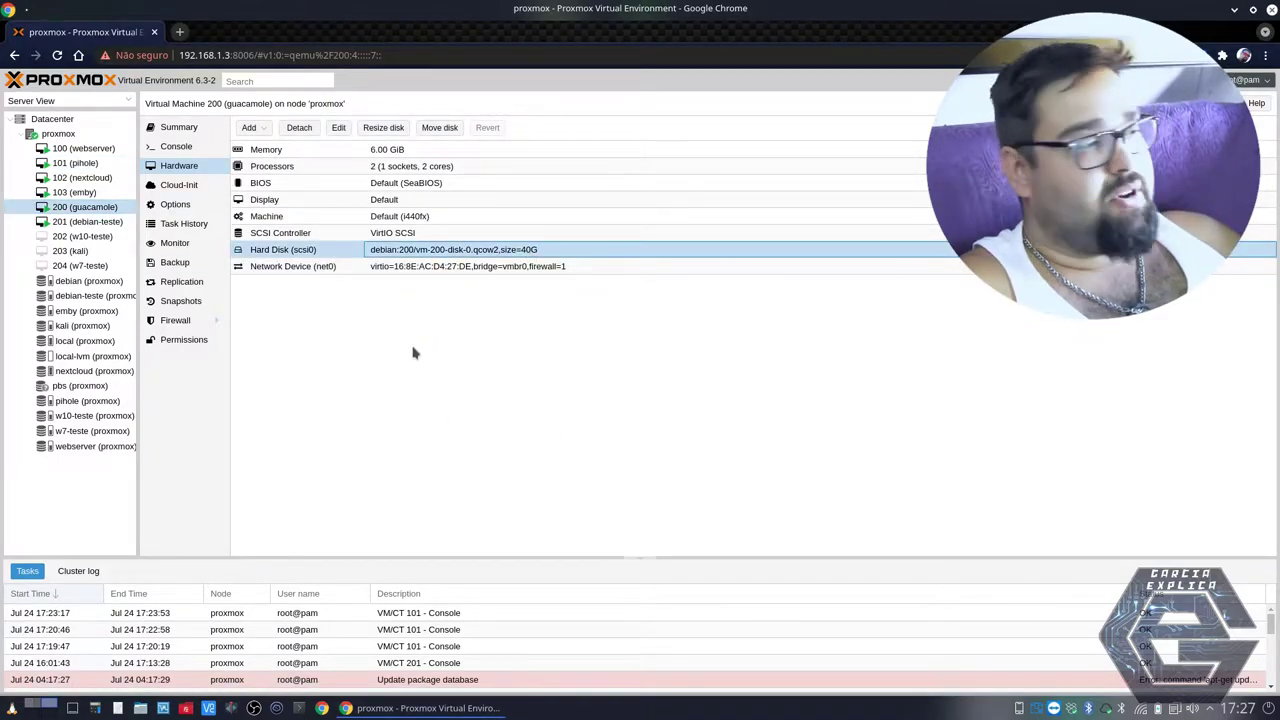
{"action": "left_click", "coordinate": [88, 177]}
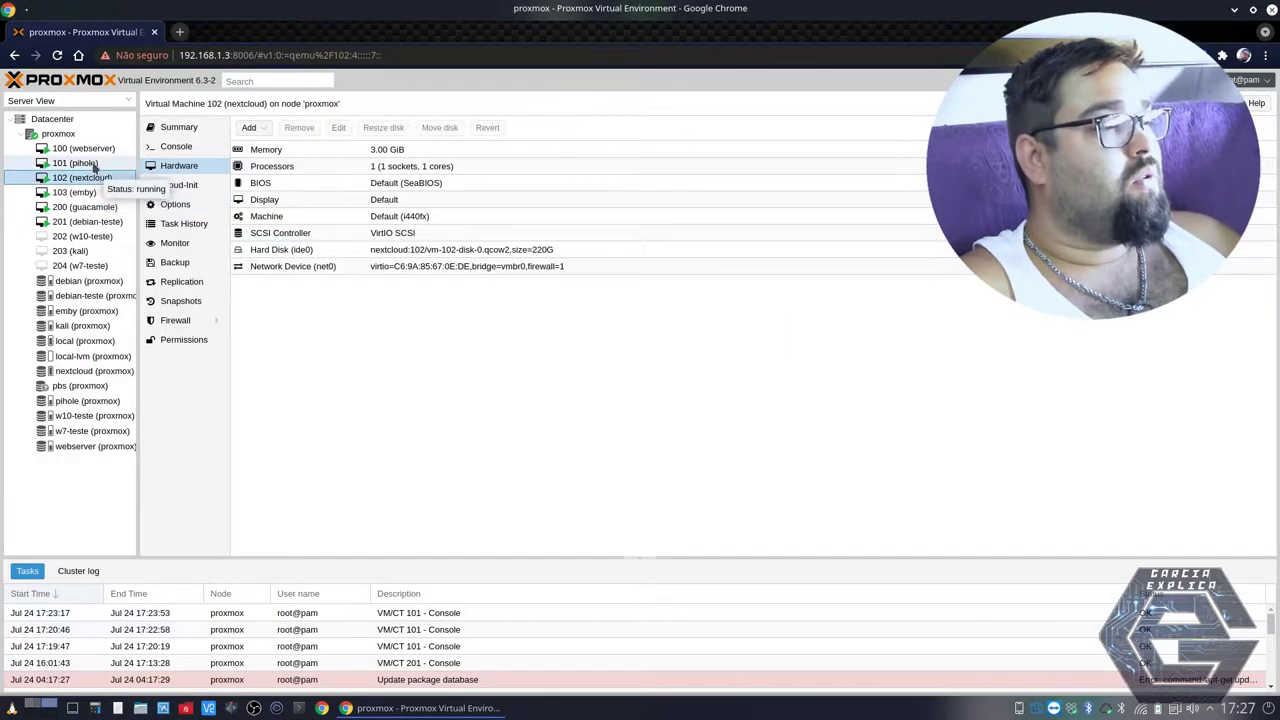
- Open the memory setting of VM 101 (pihole) for editing and enter 4096 MiB
{"action": "left_click", "coordinate": [88, 163]}
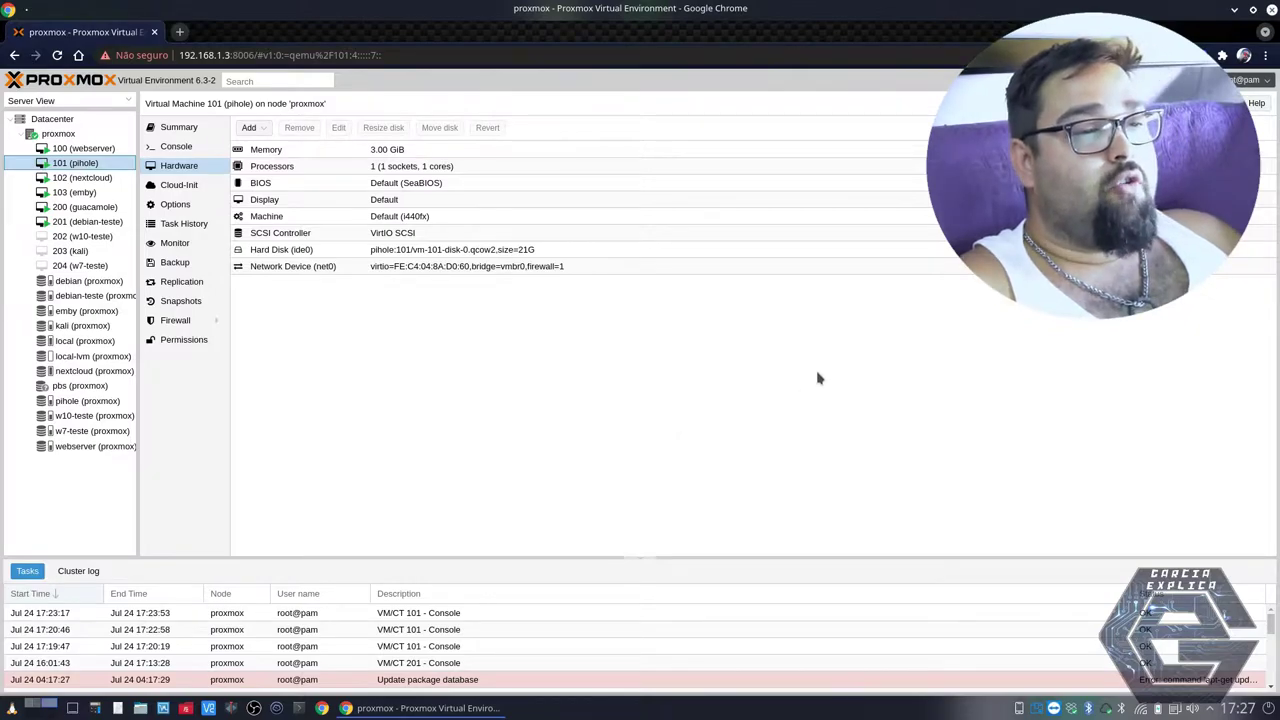
{"action": "left_click", "coordinate": [364, 149]}
{"action": "left_click", "coordinate": [339, 131]}
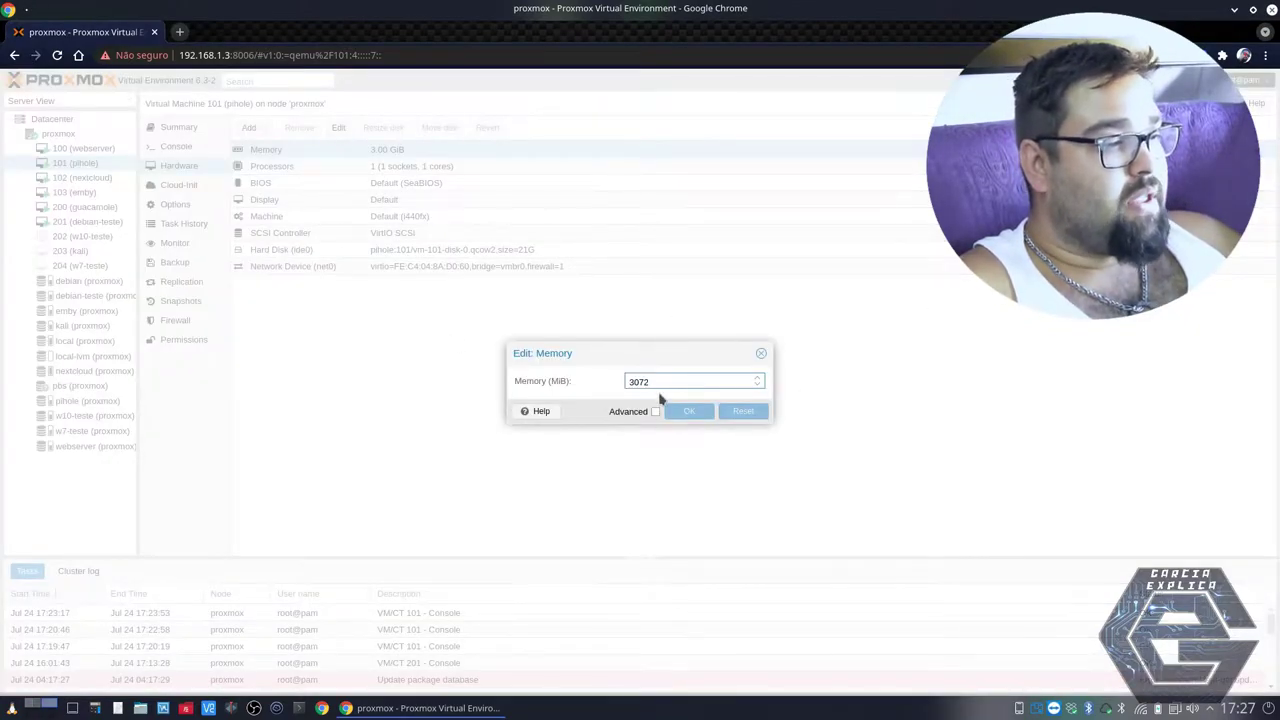
{"action": "left_click_drag", "start_coordinate": [665, 381], "coordinate": [591, 382]}
{"action": "type", "text": "4096"}
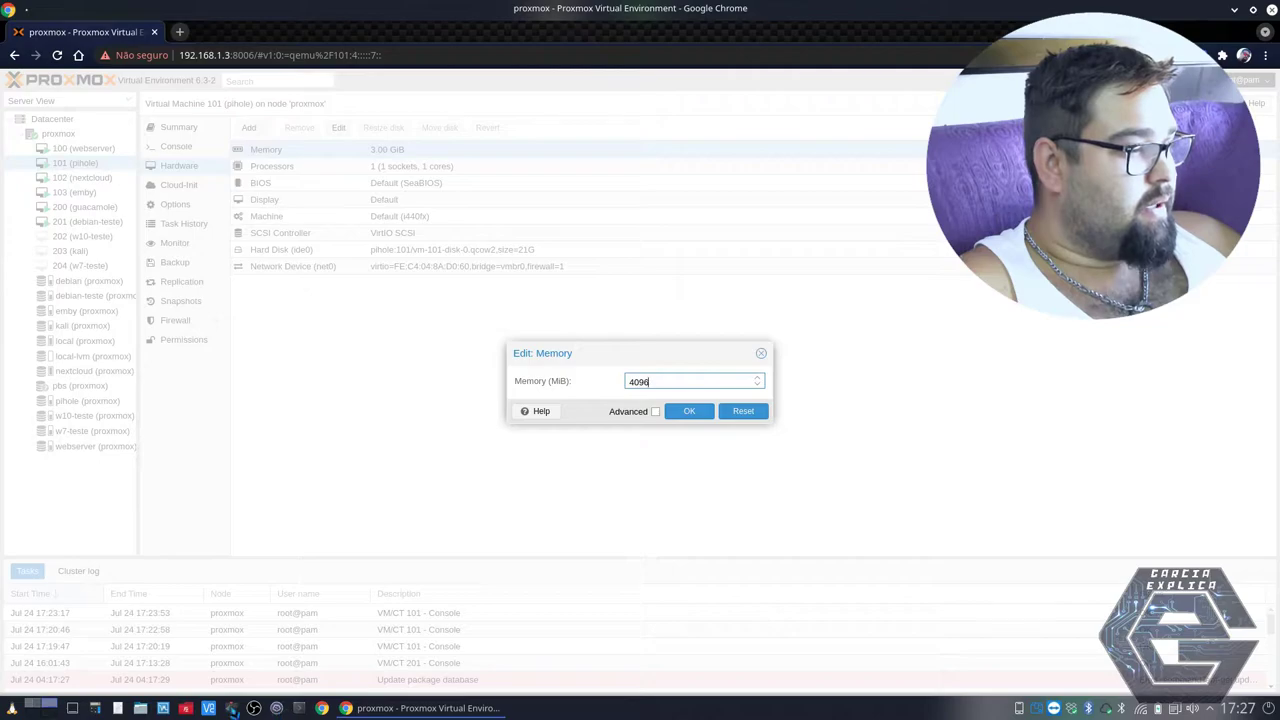
- Add 4096 and 2048 in KCalc, close it, and set the pihole VM's memory to 6144 MiB
{"action": "left_click", "coordinate": [117, 707]}
{"action": "type", "text": "4"}
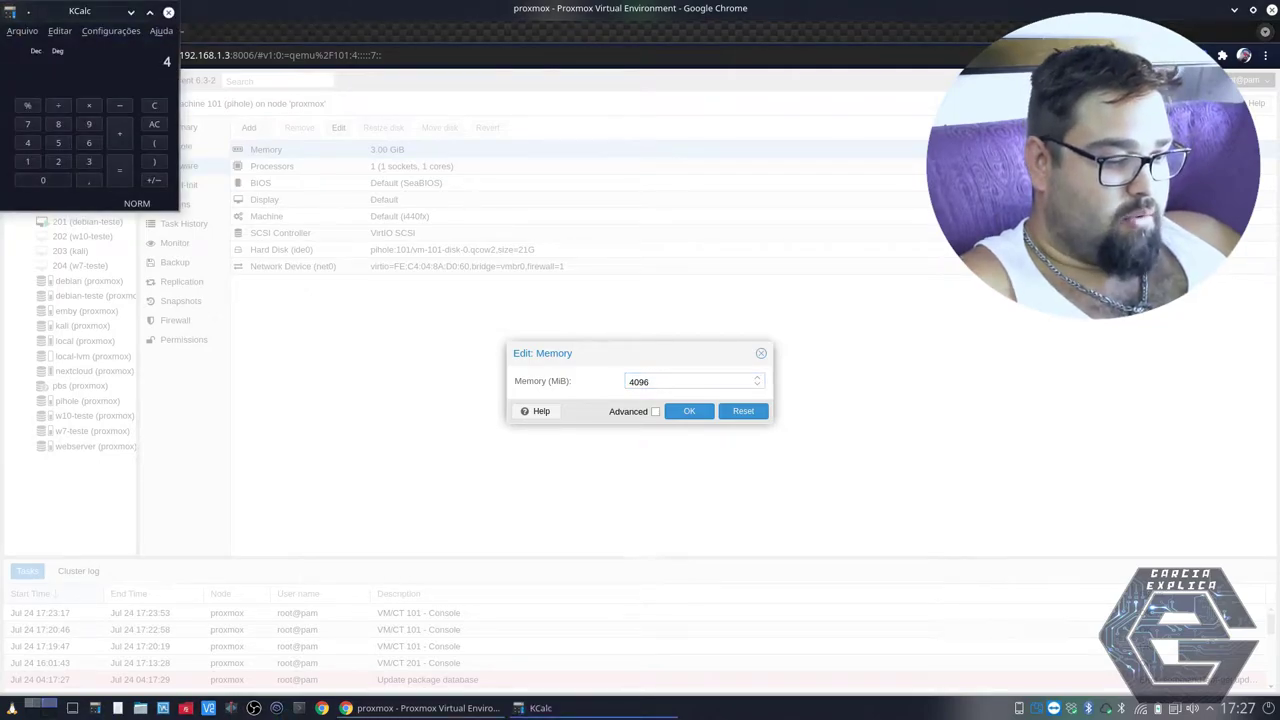
{"action": "type", "text": "09620"}
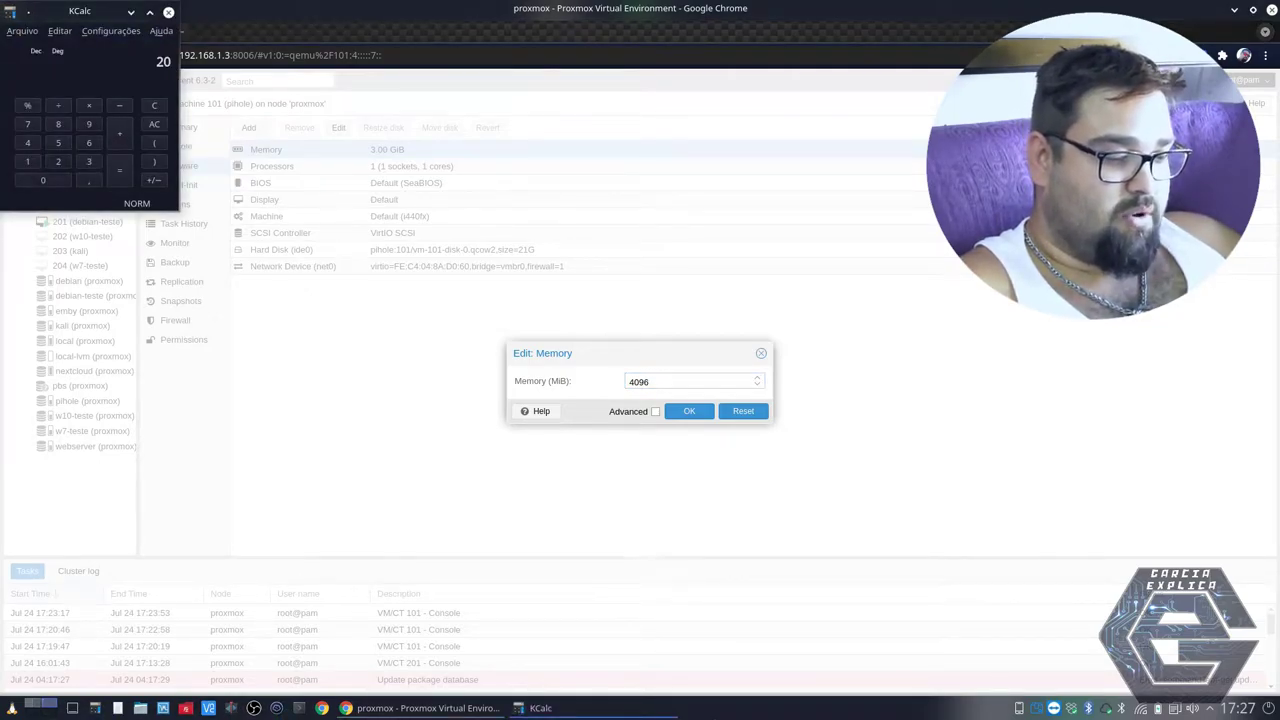
{"action": "type", "text": "48"}
{"action": "key", "text": "Return"}
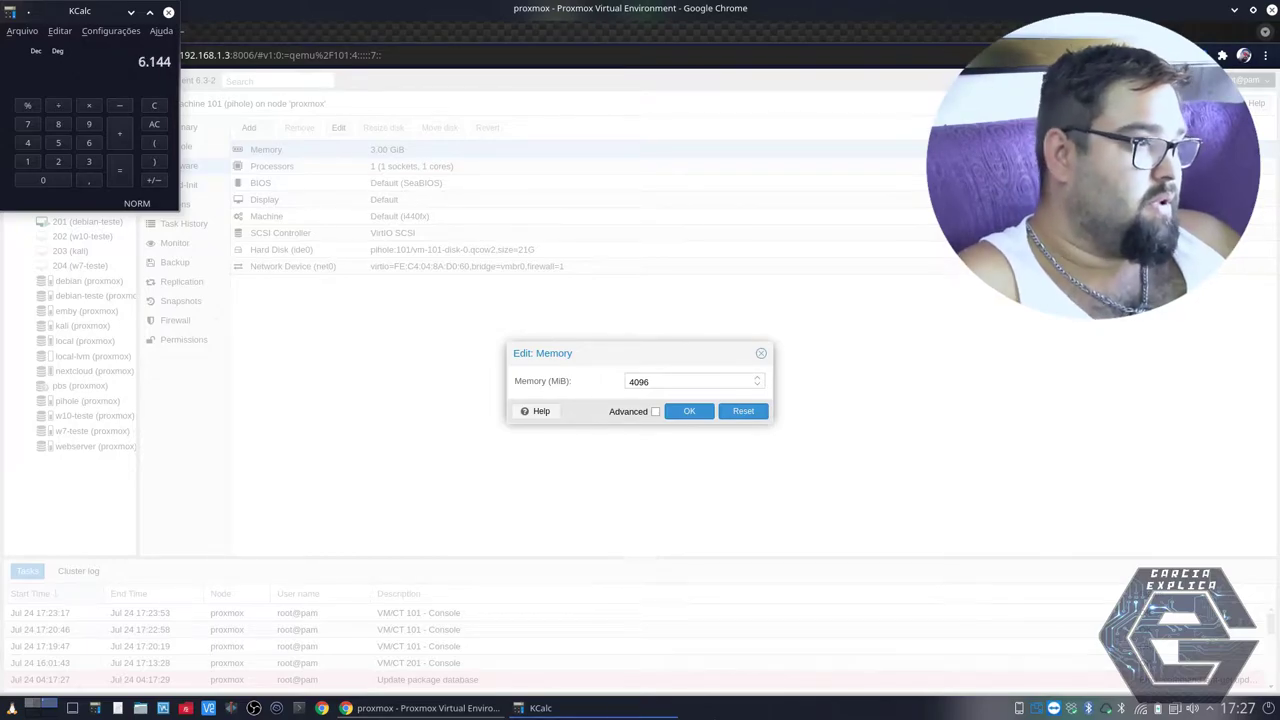
{"action": "left_click", "coordinate": [168, 12]}
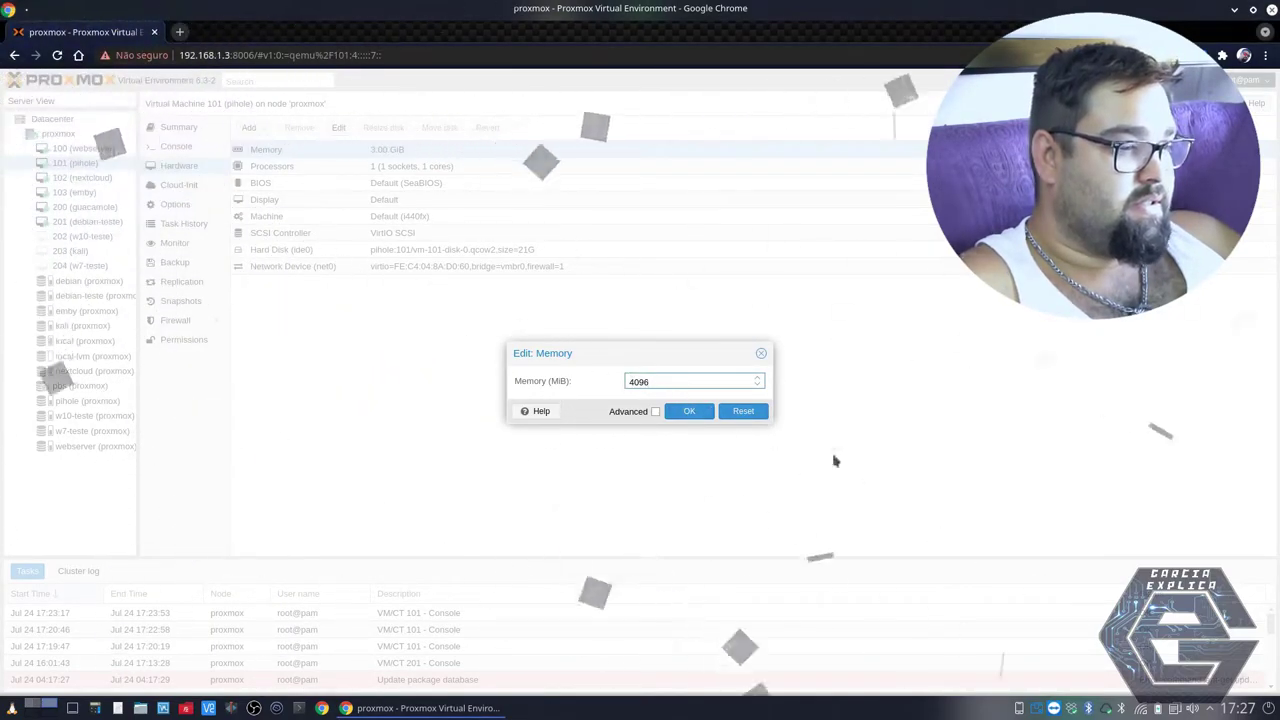
{"action": "type", "text": "6144"}
{"action": "left_click", "coordinate": [688, 479]}
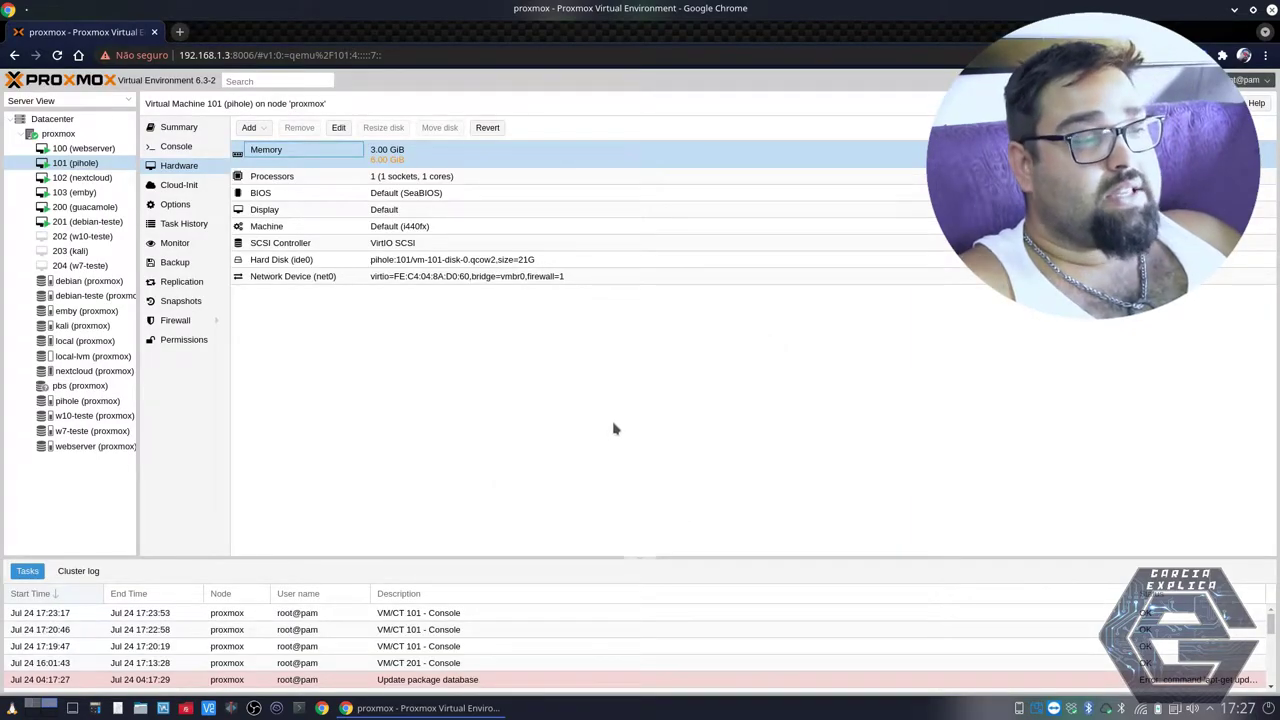
- Open the pihole VM's console in its own window and run df -h in a guest terminal
{"action": "left_click", "coordinate": [1140, 103]}
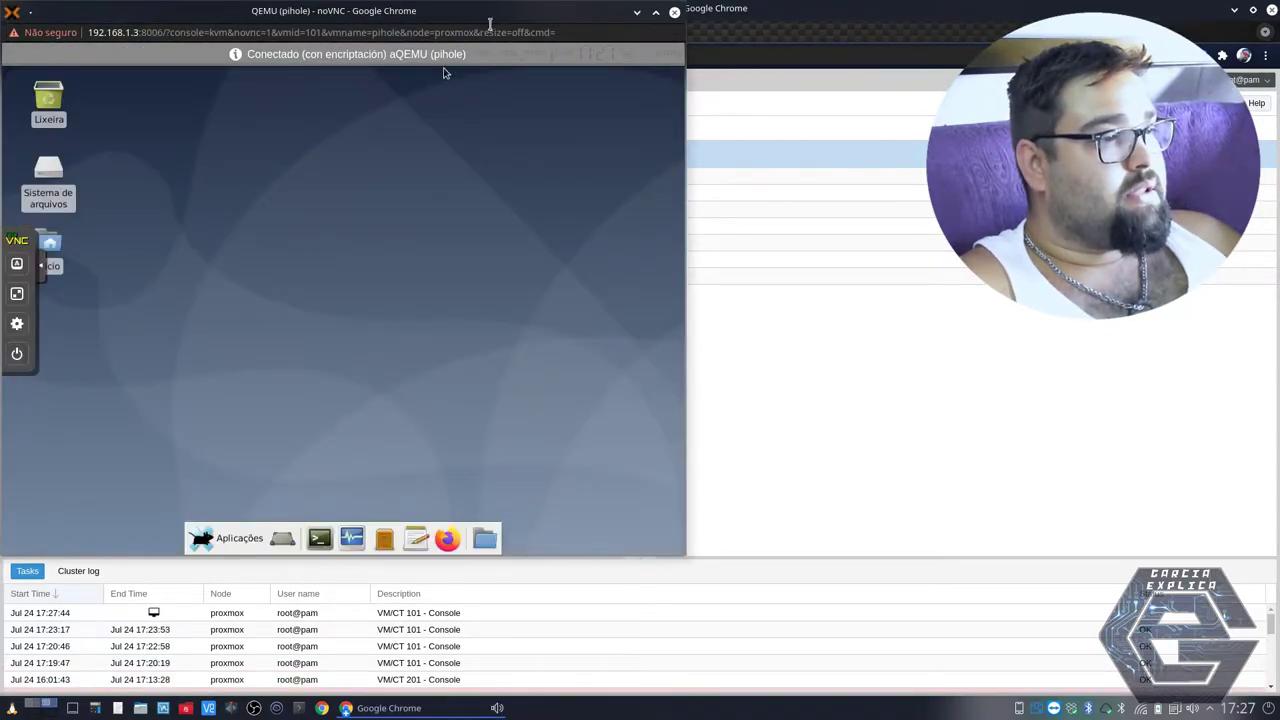
{"action": "left_click_drag", "start_coordinate": [449, 26], "coordinate": [752, 95]}
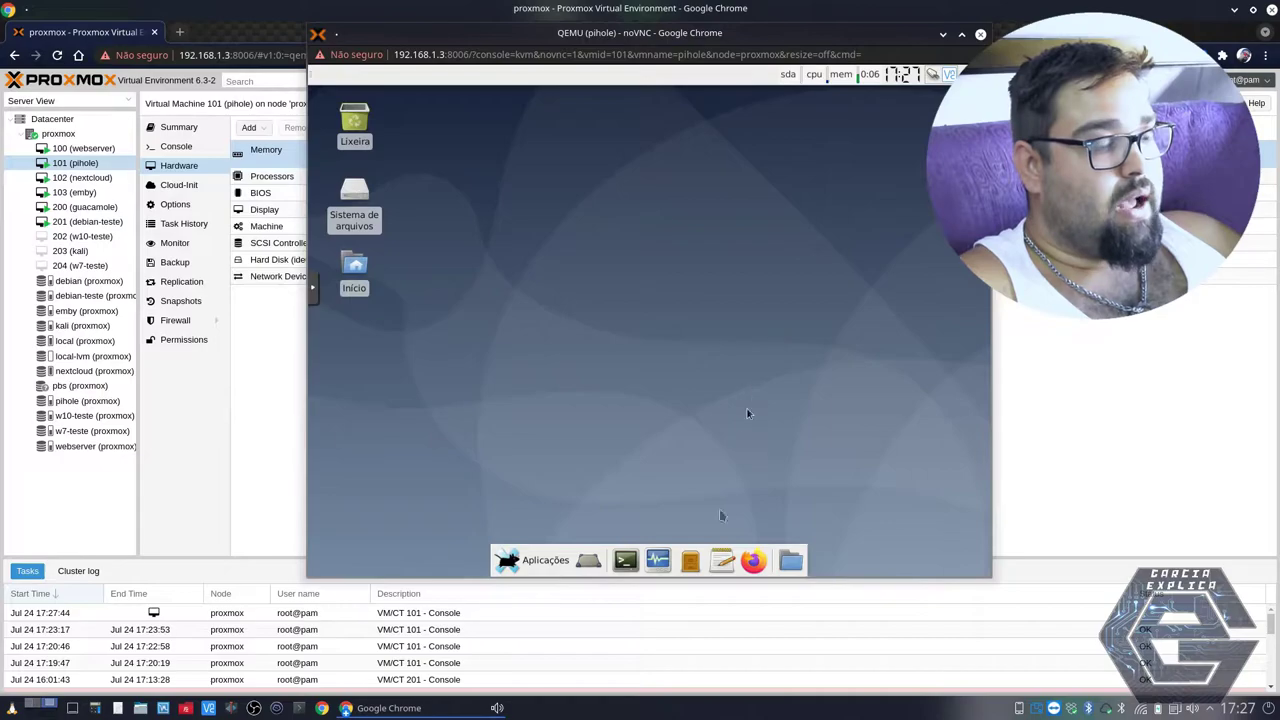
{"action": "left_click", "coordinate": [625, 560]}
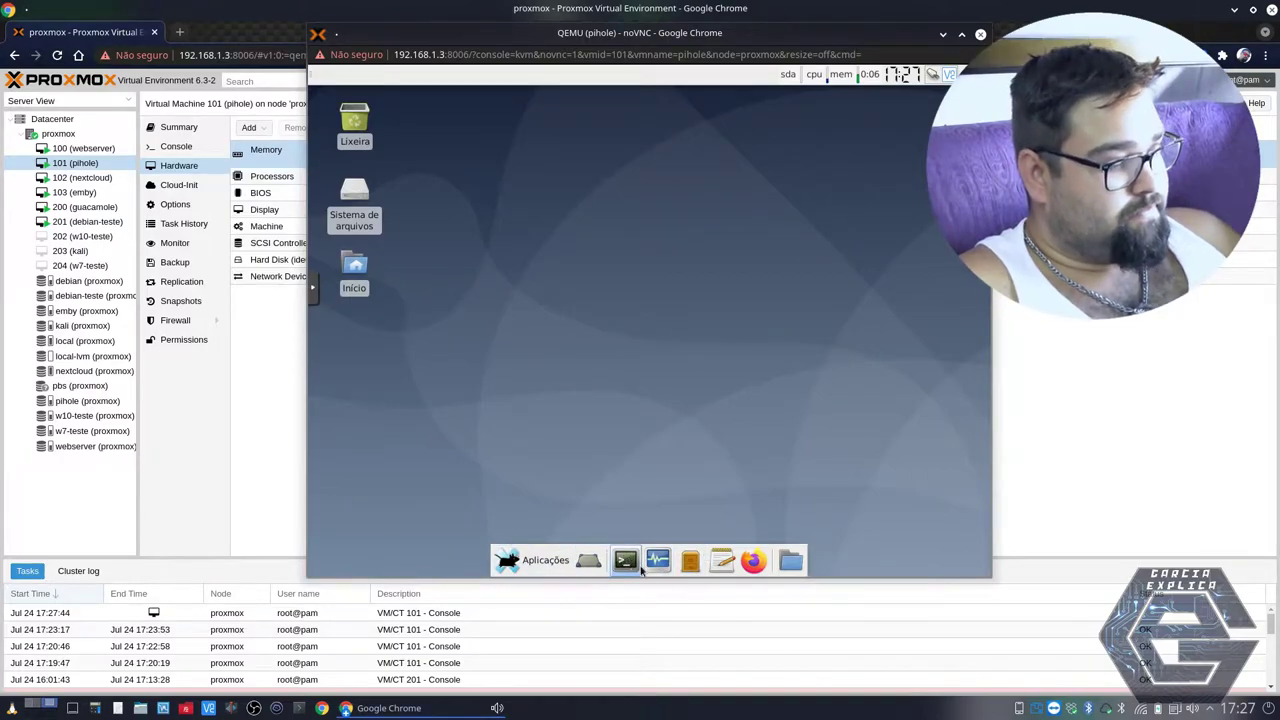
{"action": "type", "text": "df -h"}
{"action": "key", "text": "Return"}
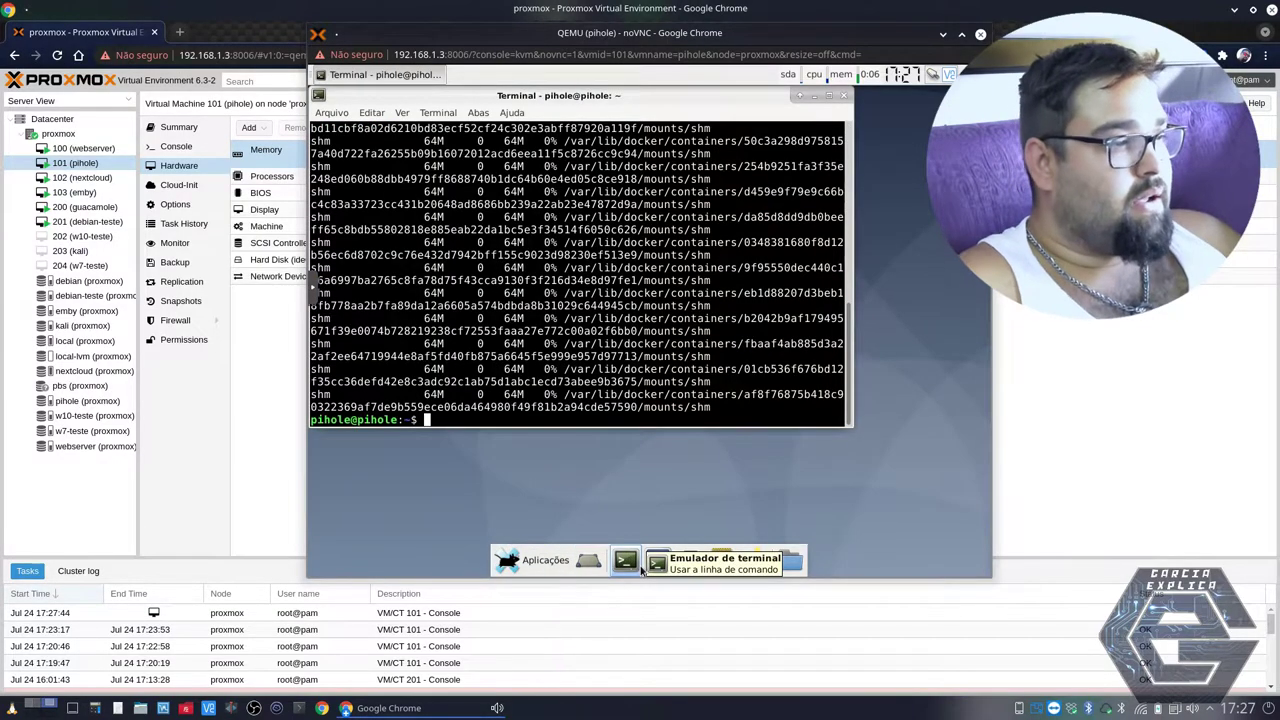
- Maximize the terminal and examine the size and usage figures of /dev/sda1 in the df output
{"action": "left_click", "coordinate": [829, 95]}
{"action": "scroll", "coordinate": [617, 350], "scroll_direction": "up", "scroll_amount": 8}
{"action": "left_click_drag", "start_coordinate": [410, 180], "coordinate": [540, 180]}
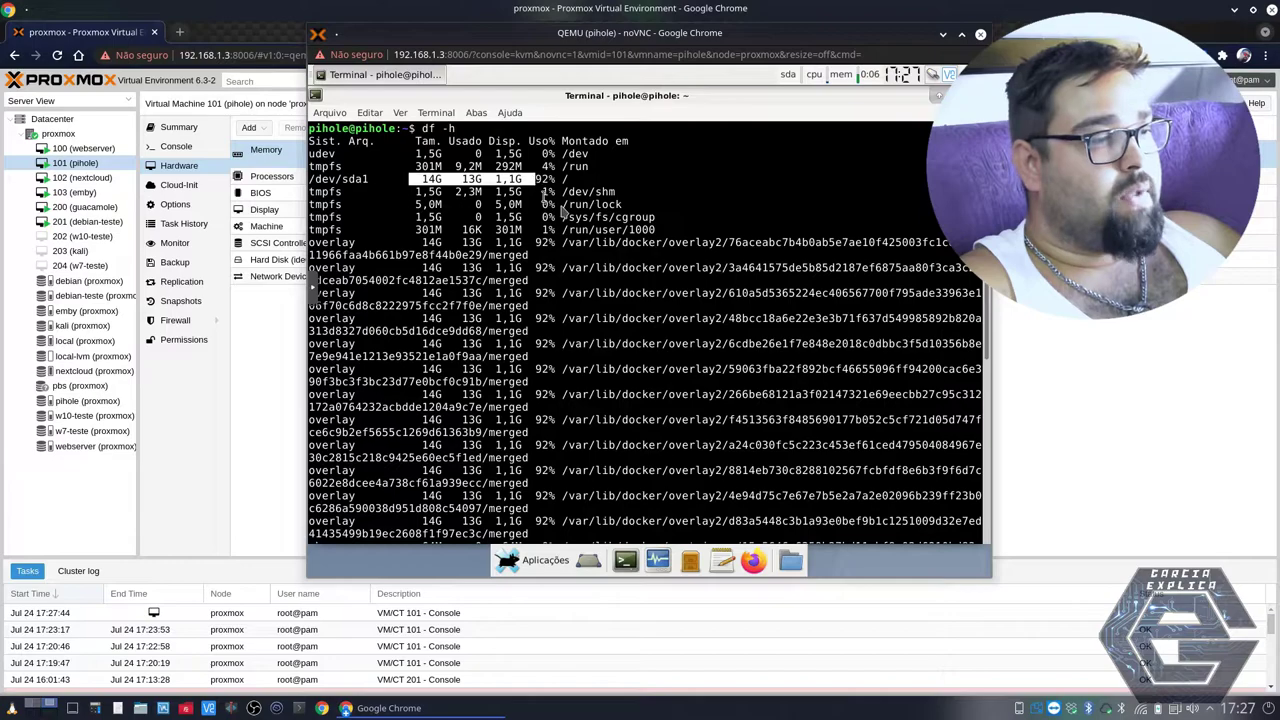
{"action": "left_click", "coordinate": [568, 212]}
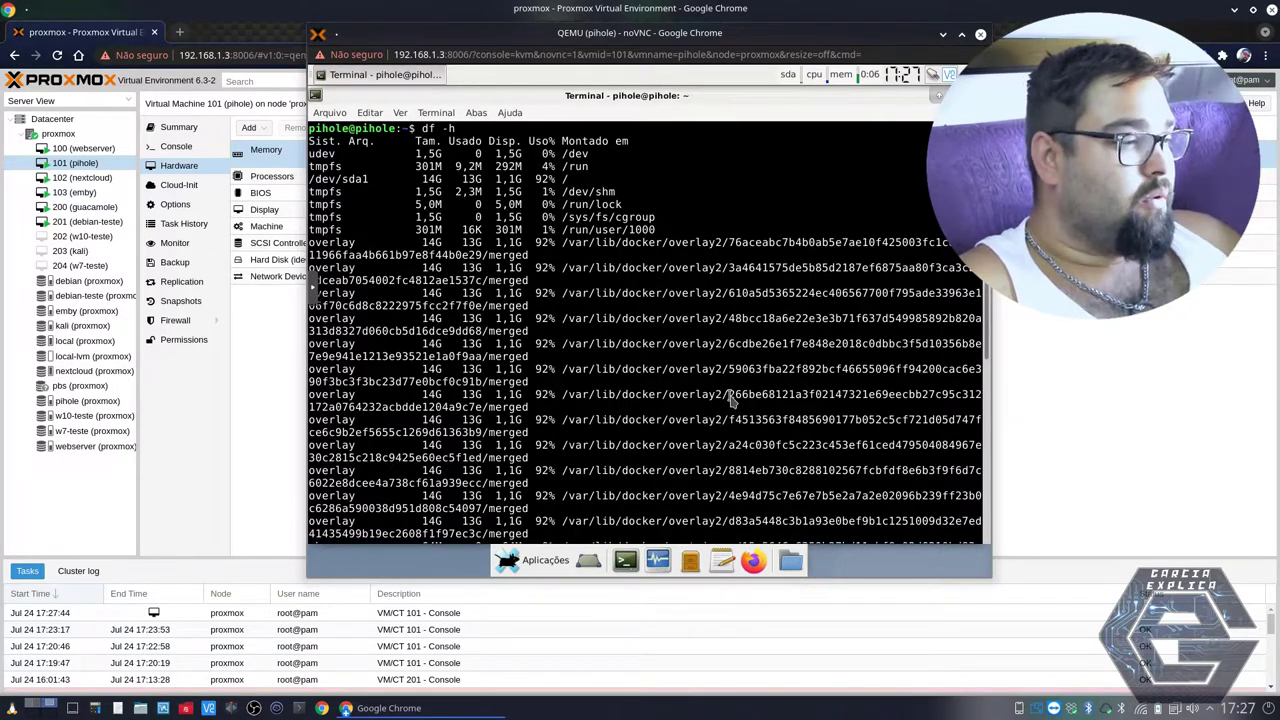
- Run sudo reboot in the pihole guest's terminal
{"action": "type", "text": "sud reboo"}
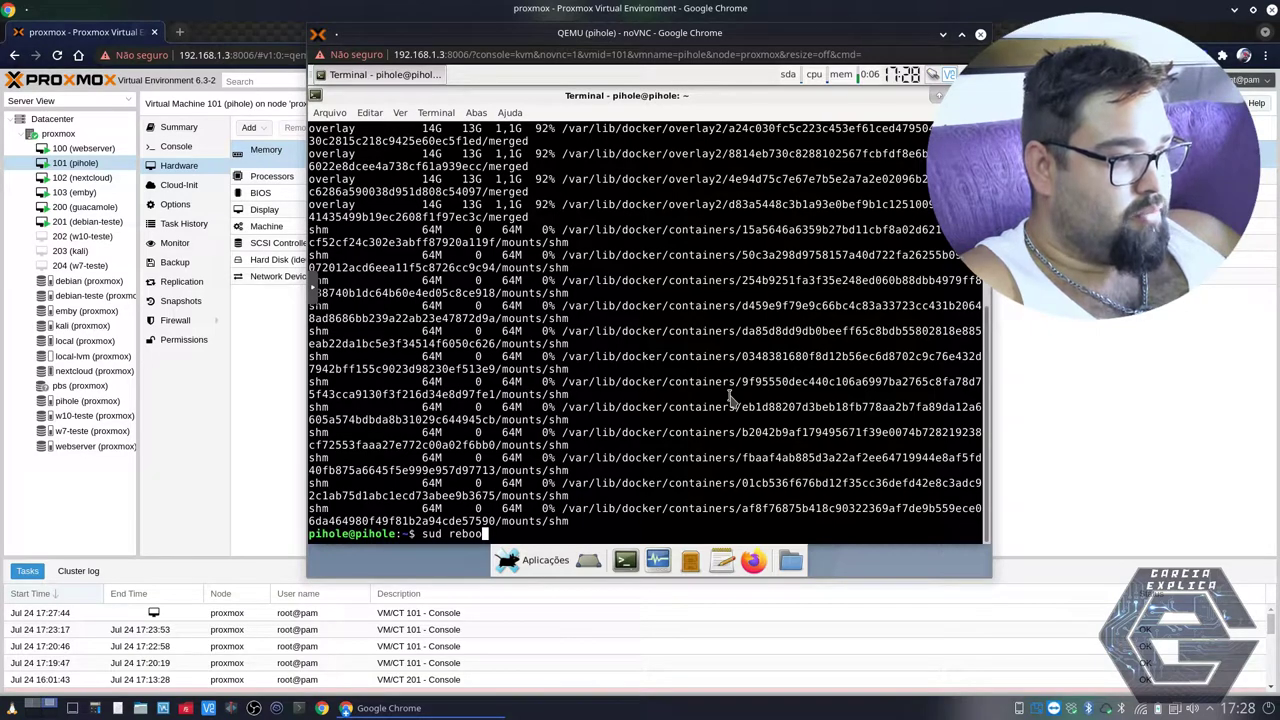
{"action": "key", "text": "BackSpace"}
{"action": "key", "text": "BackSpace"}
{"action": "key", "text": "BackSpace"}
{"action": "key", "text": "BackSpace"}
{"action": "key", "text": "BackSpace"}
{"action": "key", "text": "BackSpace"}
{"action": "type", "text": "o"}
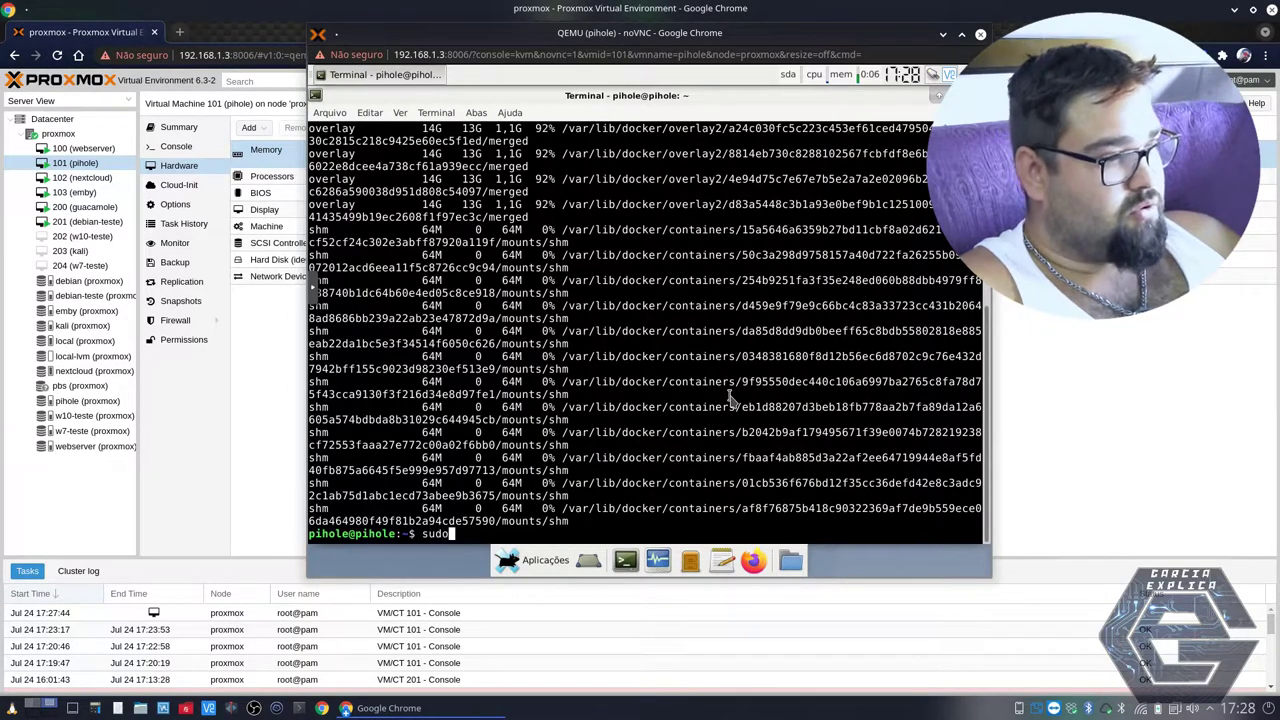
{"action": "type", "text": " reboot"}
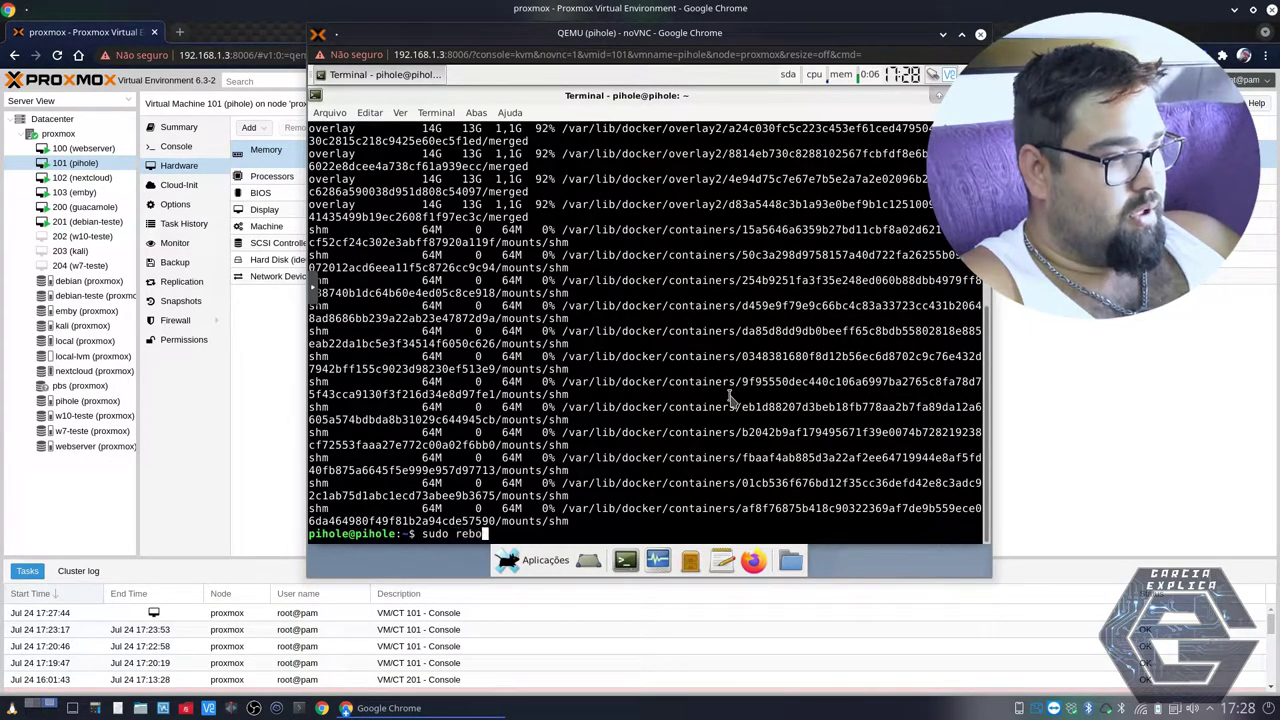
{"action": "key", "text": "Return"}
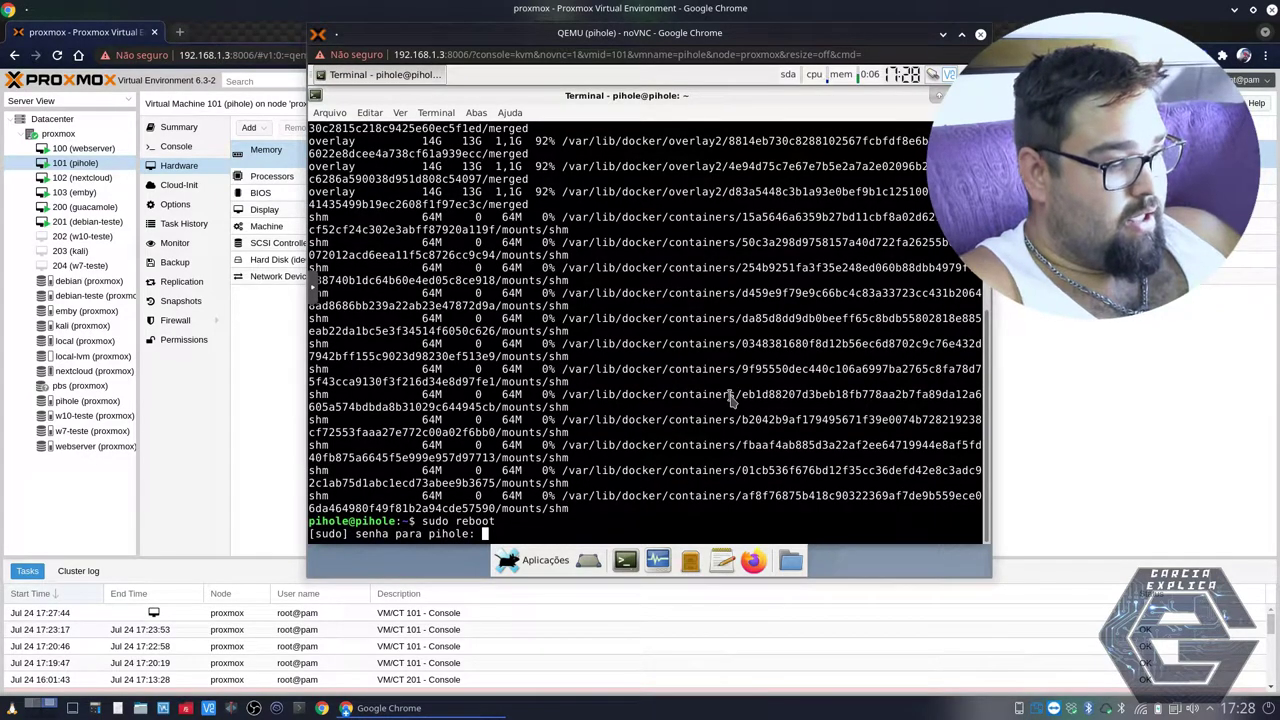
- Enter the pihole account's sudo password to authorize the reboot, moving the console window clear of the hardware list
{"action": "key", "text": "Return"}
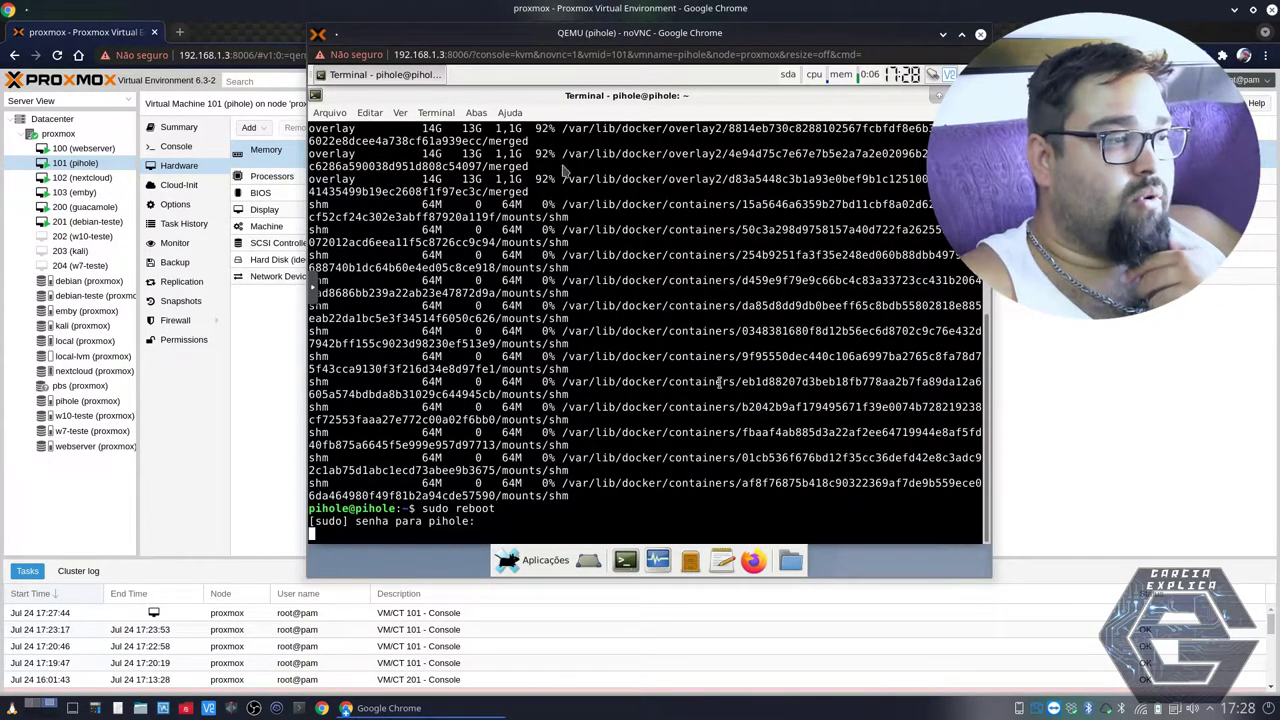
{"action": "left_click_drag", "start_coordinate": [512, 32], "coordinate": [706, 91]}
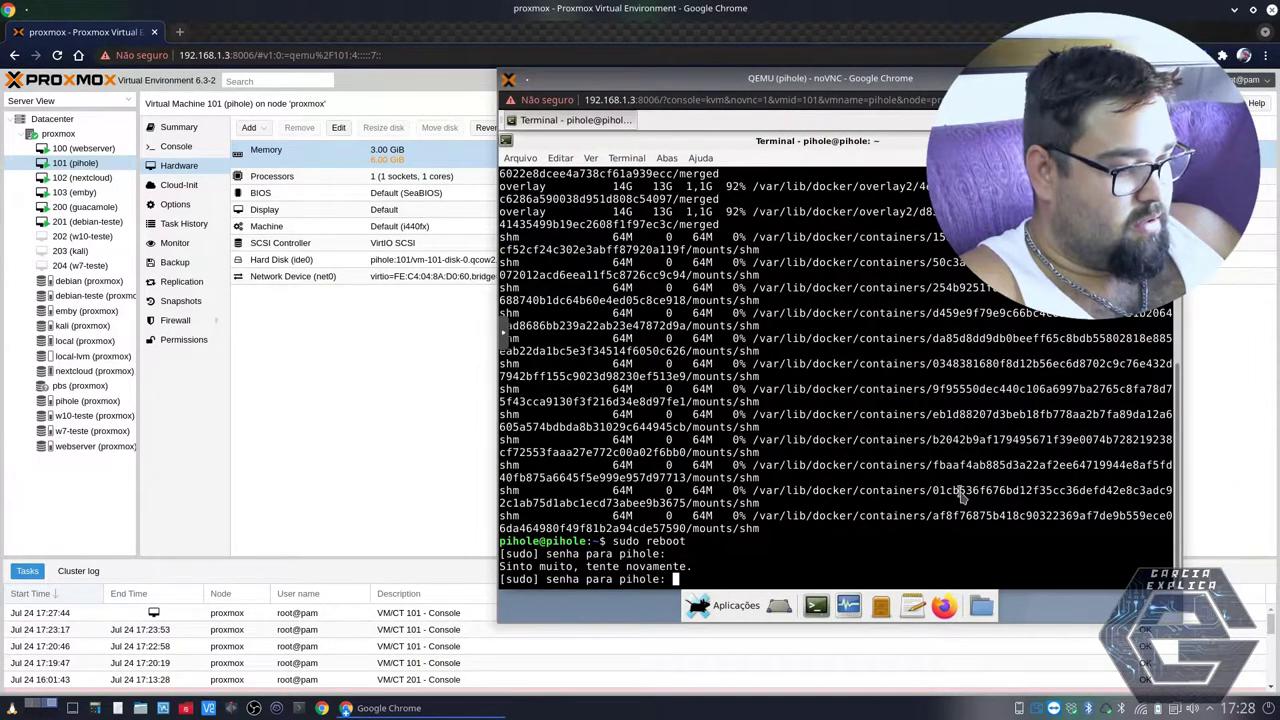
{"action": "key", "text": "Return"}
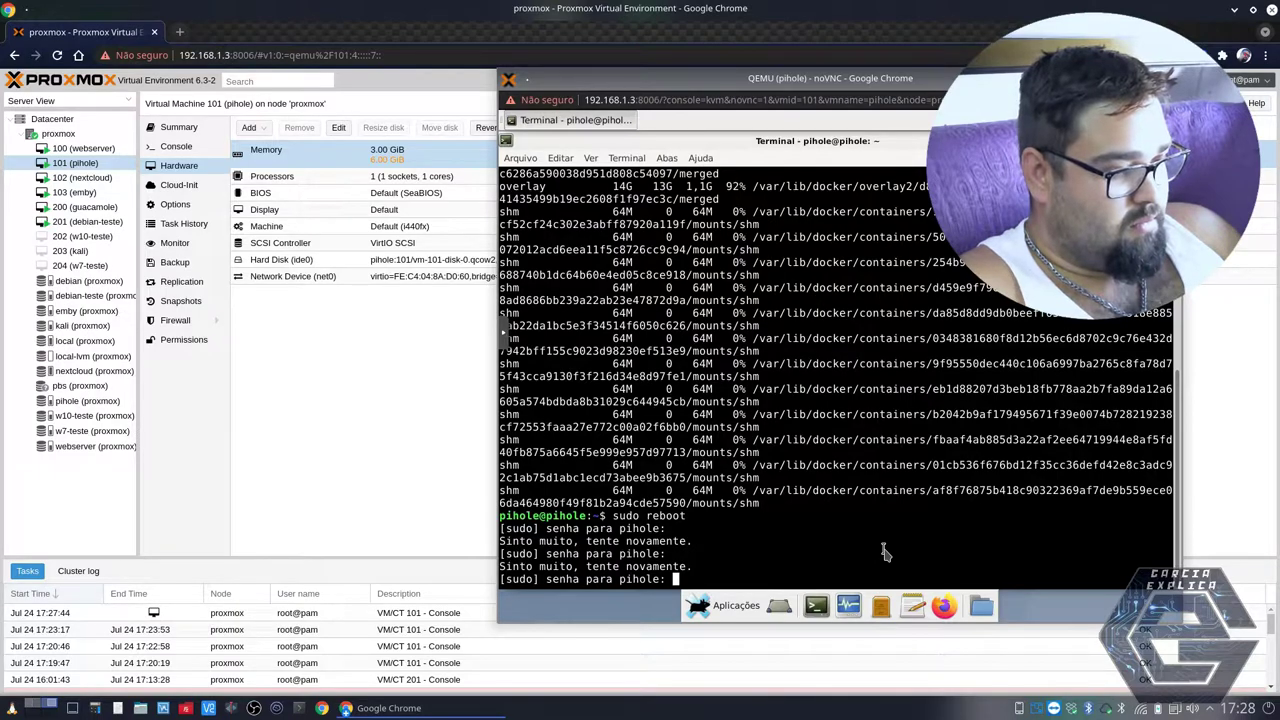
{"action": "key", "text": "Return"}
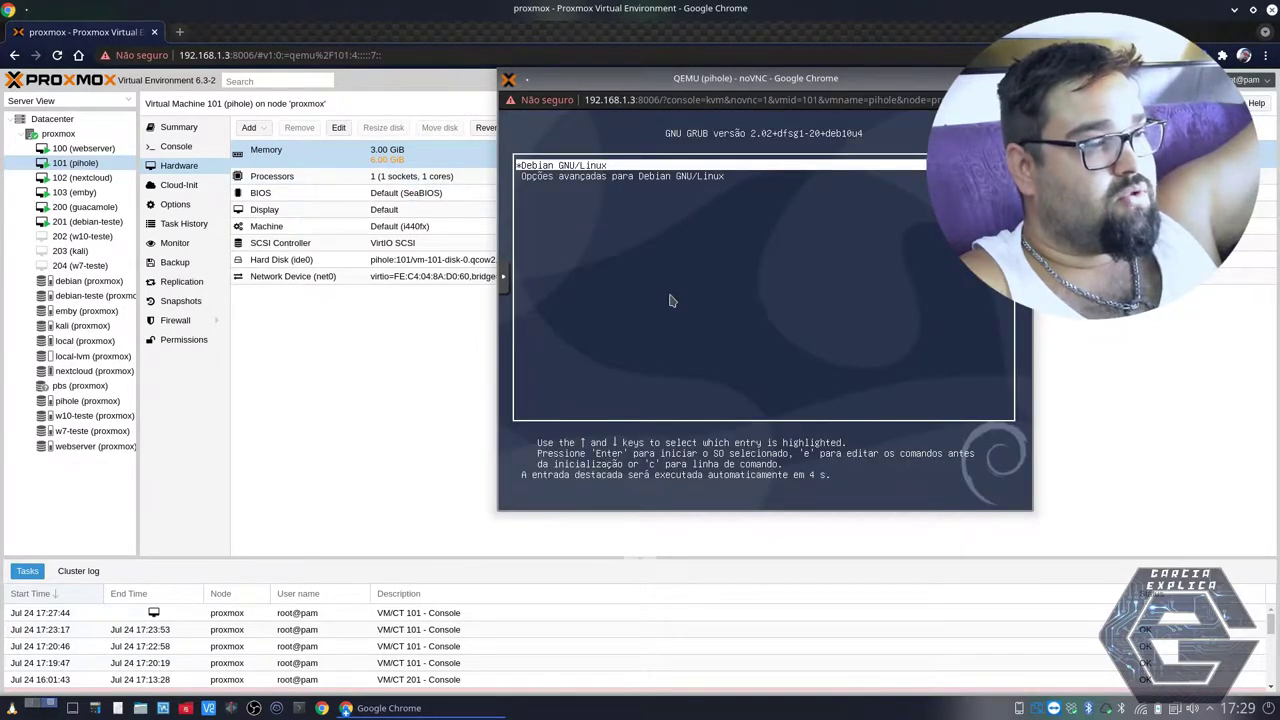
- Boot the Debian GNU/Linux entry from the GRUB menu
{"action": "key", "text": "Down"}
{"action": "key", "text": "Up"}
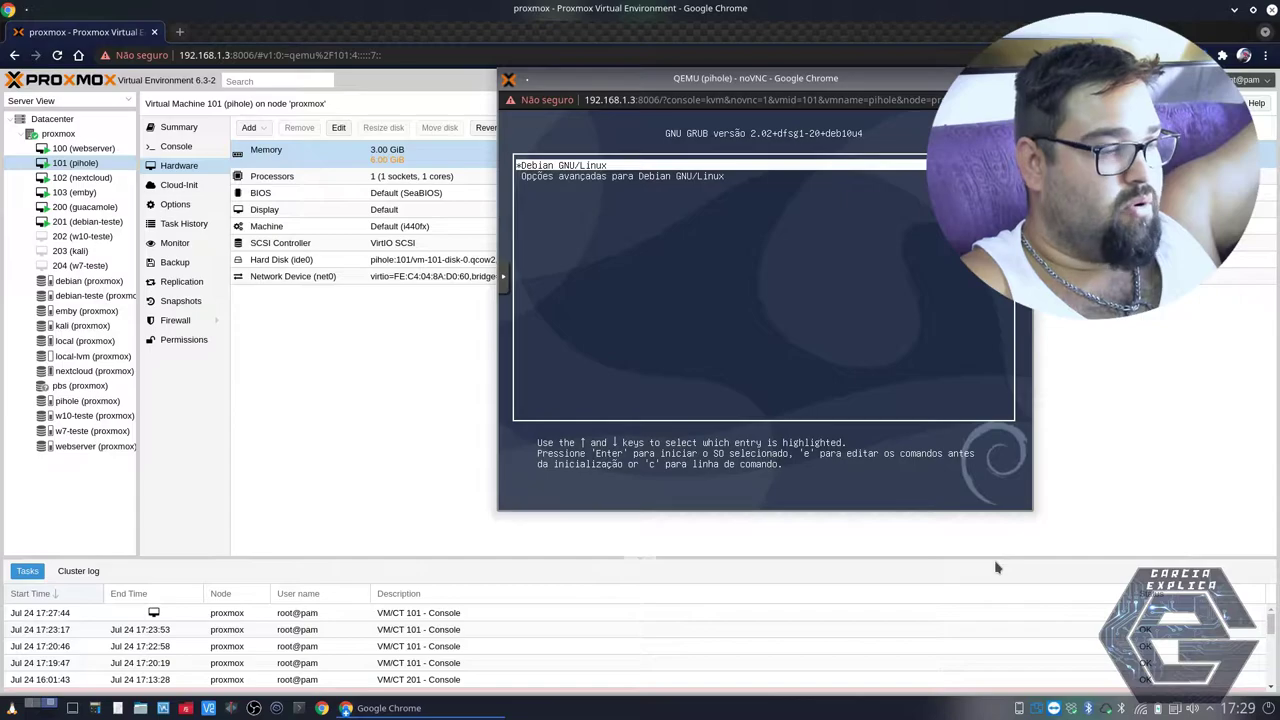
{"action": "key", "text": "Return"}
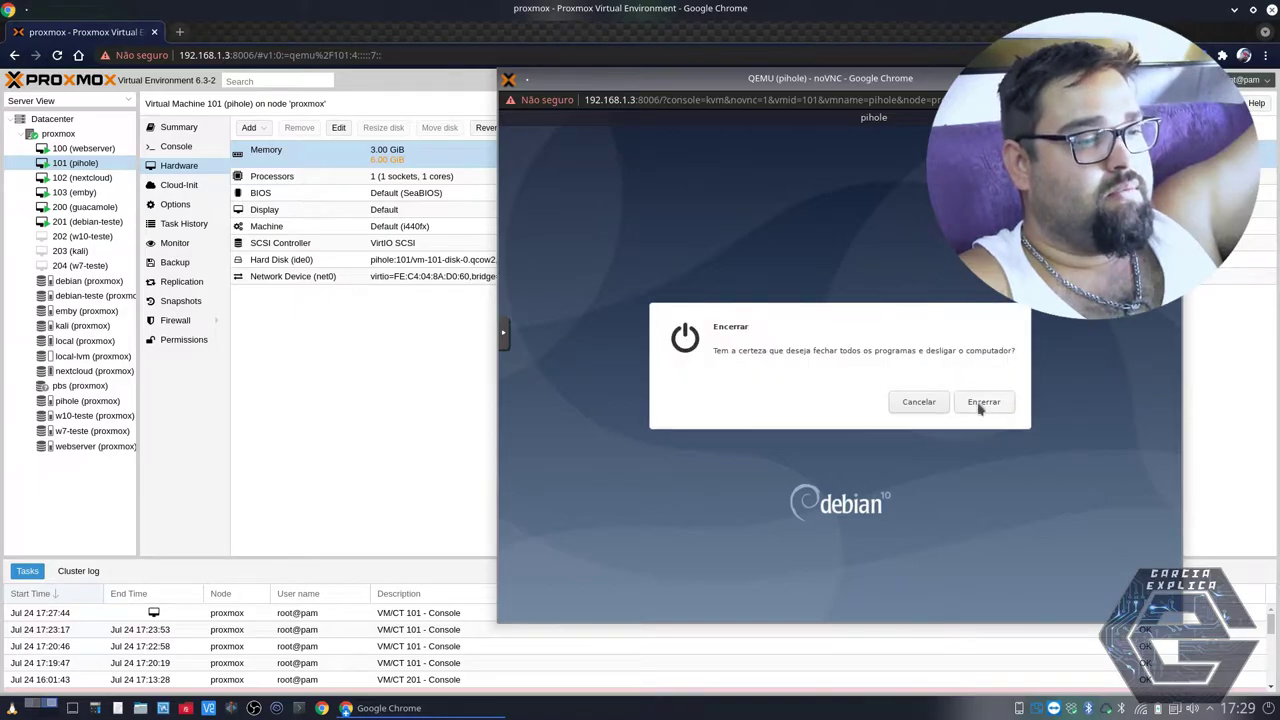
- Confirm shutting down the Debian guest of the pihole virtual machine
{"action": "left_click", "coordinate": [983, 400]}
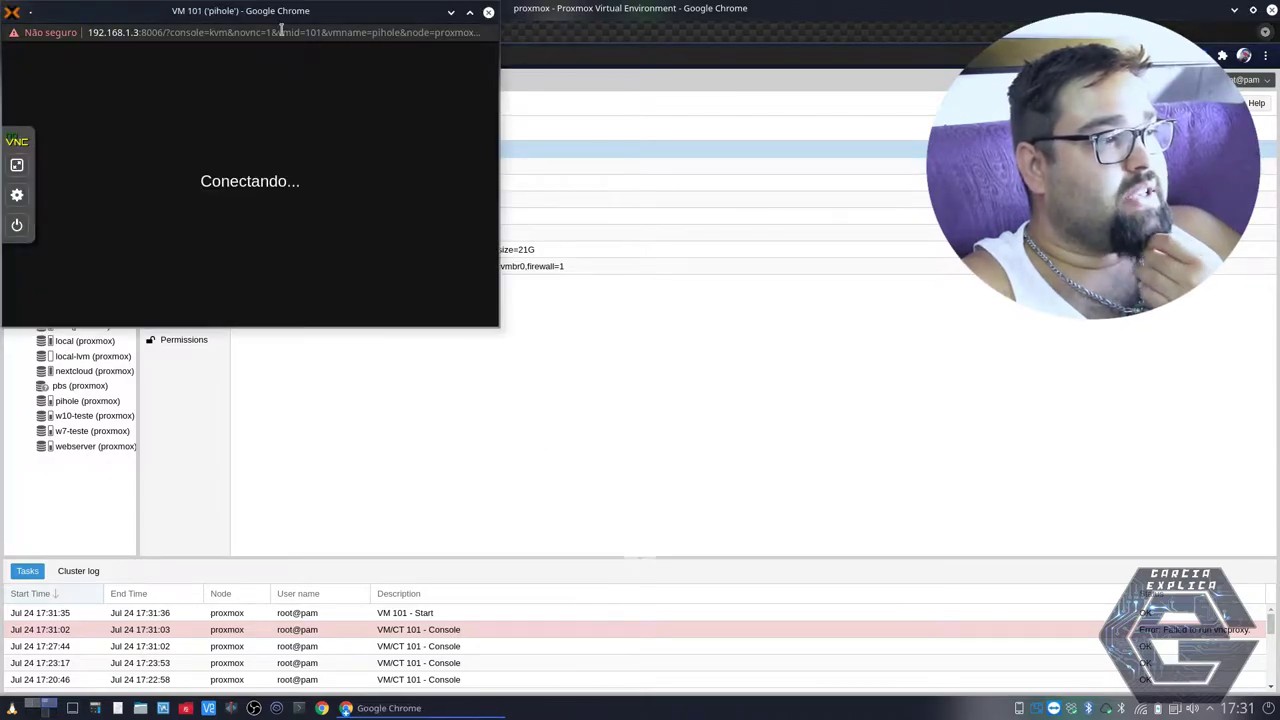
- Move the pihole console window clear of the hardware list and log in as pihole with the account password
{"action": "left_click_drag", "start_coordinate": [281, 20], "coordinate": [855, 83]}
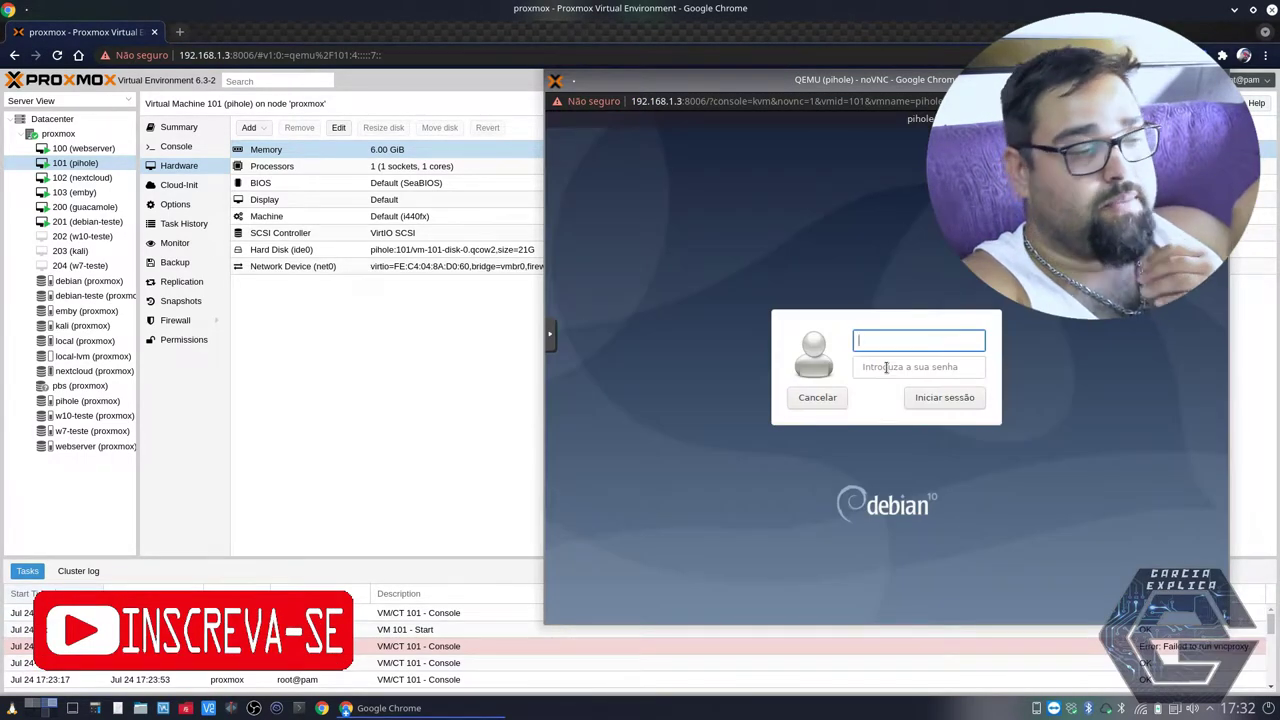
{"action": "left_click", "coordinate": [886, 367]}
{"action": "type", "text": "********"}
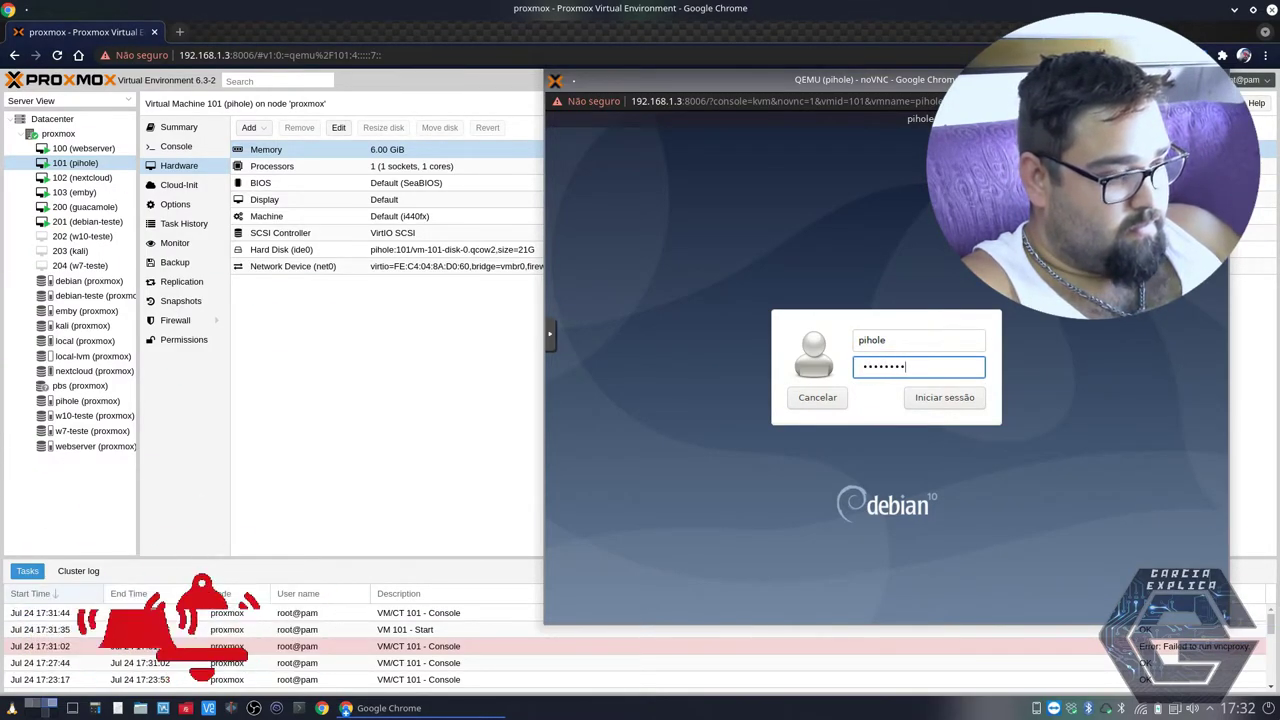
{"action": "key", "text": "Return"}
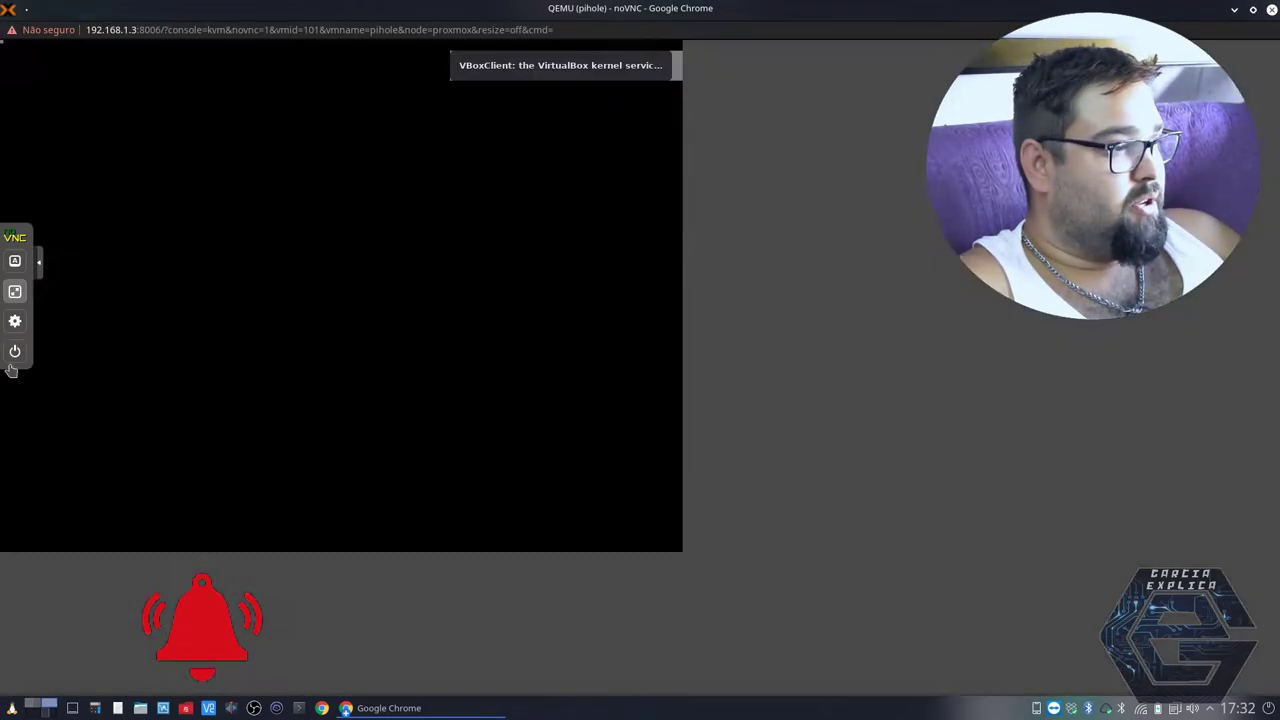
- Show the pihole console in full screen and dismiss the VBoxClient notification
{"action": "left_click", "coordinate": [15, 291]}
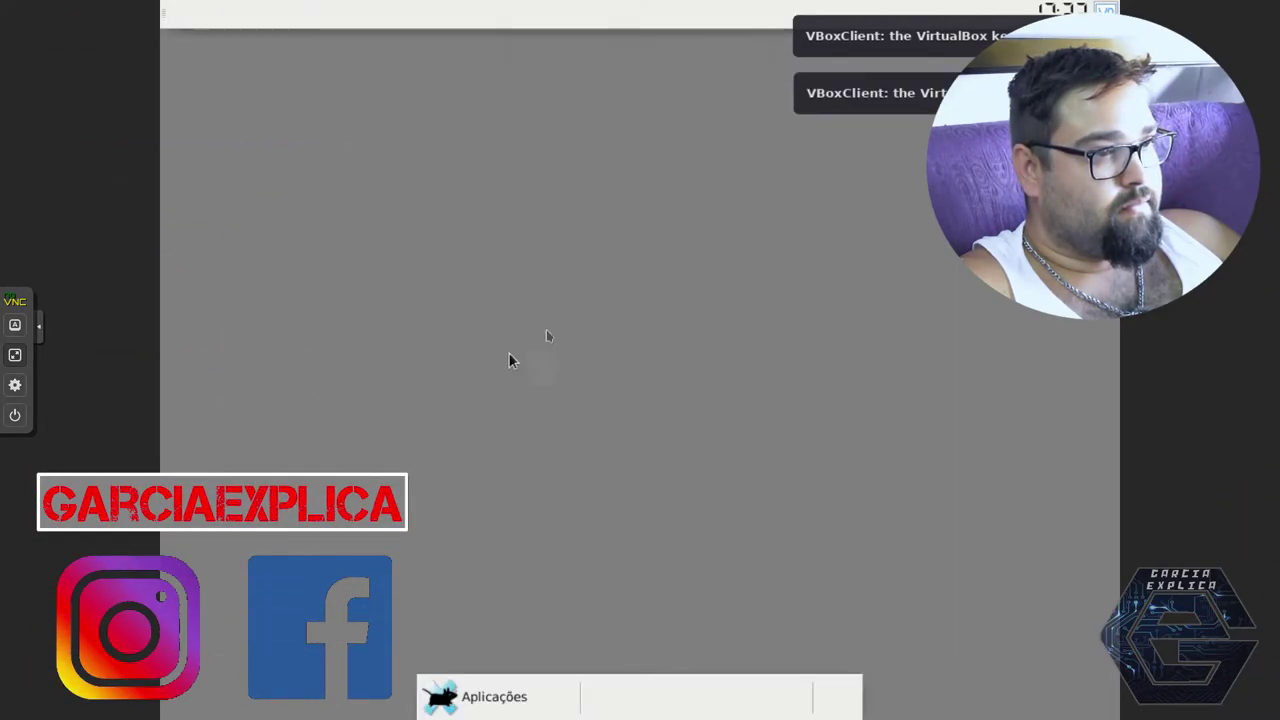
{"action": "left_click", "coordinate": [834, 90]}
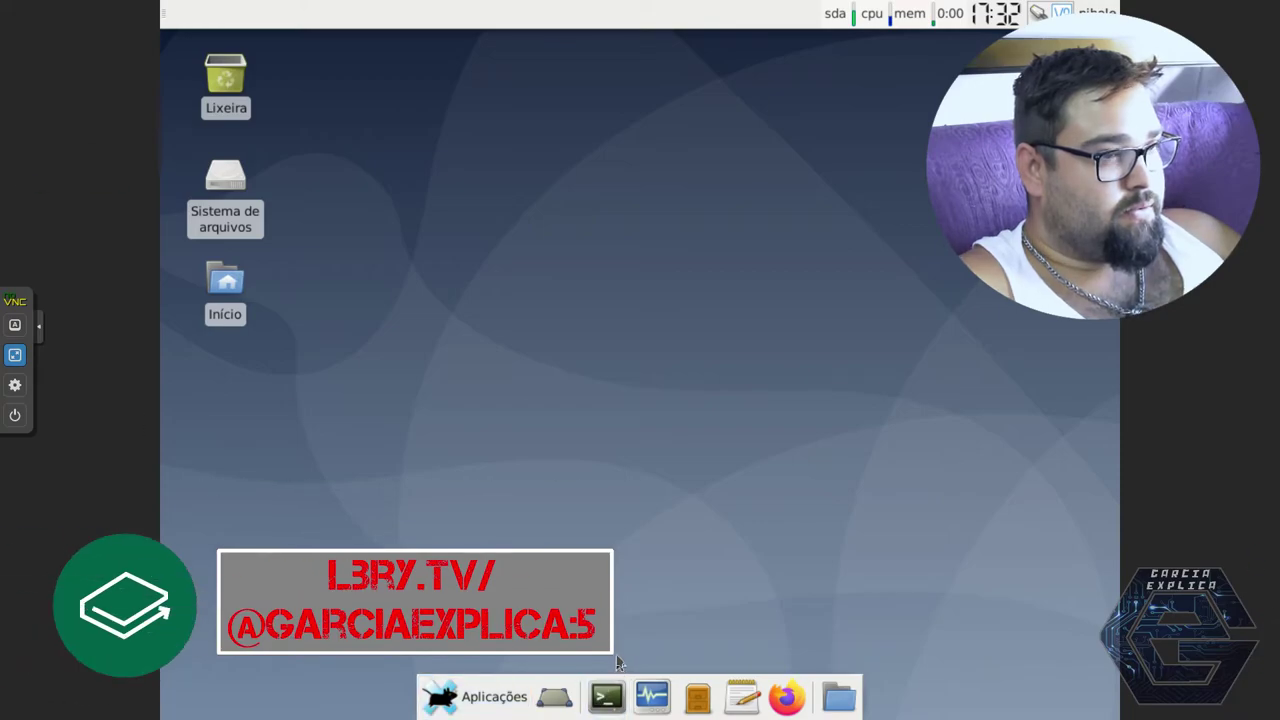
- Run df -h in a new maximized terminal and examine the size, used and available figures of /dev/sda1
{"action": "left_click", "coordinate": [607, 700]}
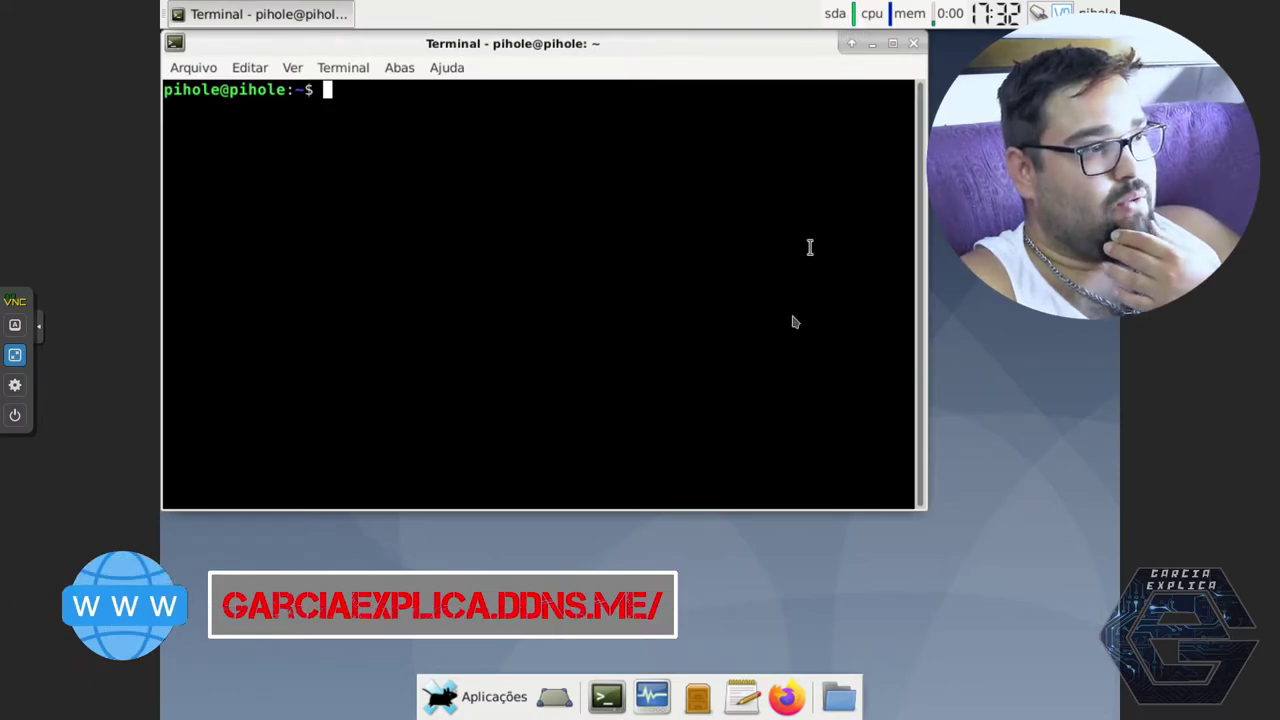
{"action": "type", "text": "df -h"}
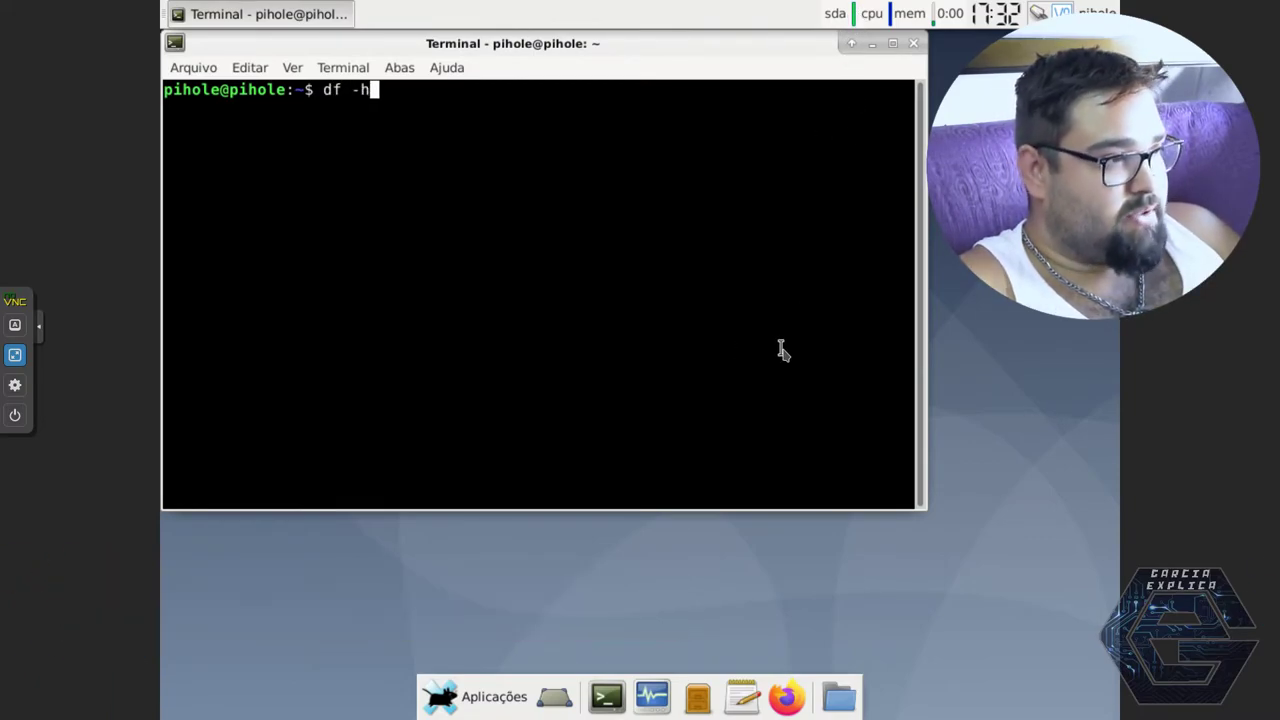
{"action": "key", "text": "Return"}
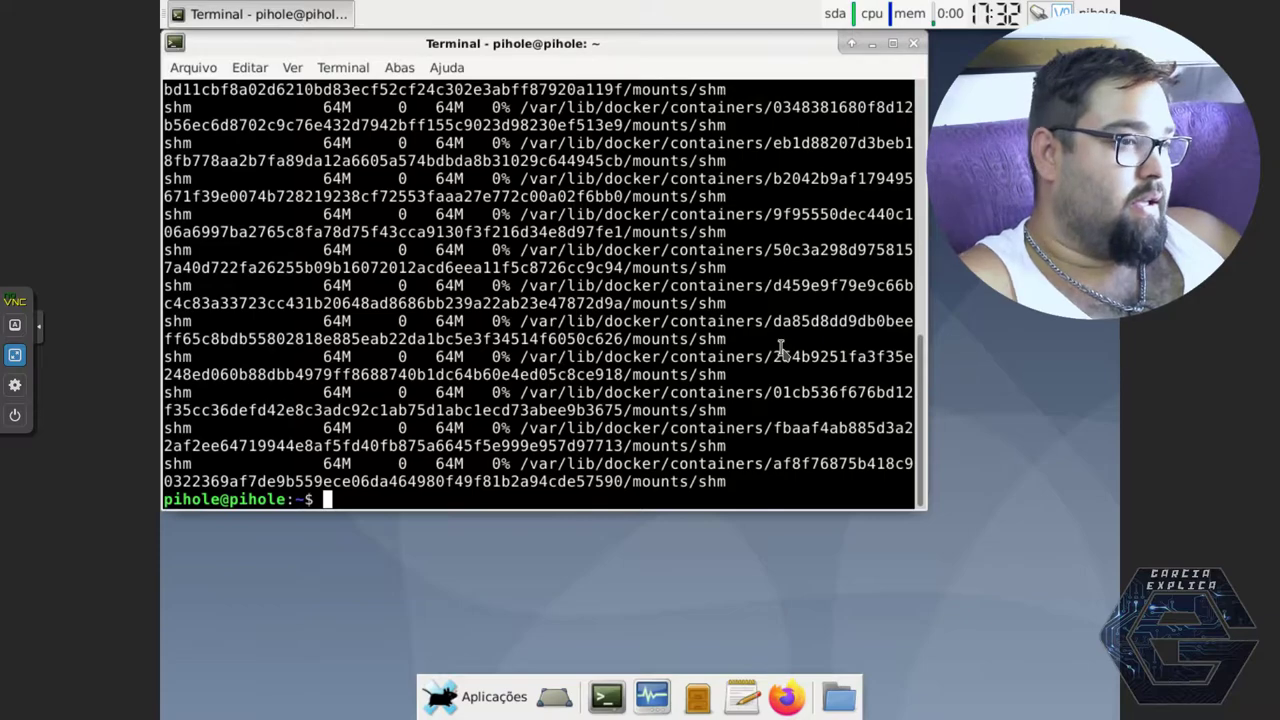
{"action": "left_click", "coordinate": [892, 43]}
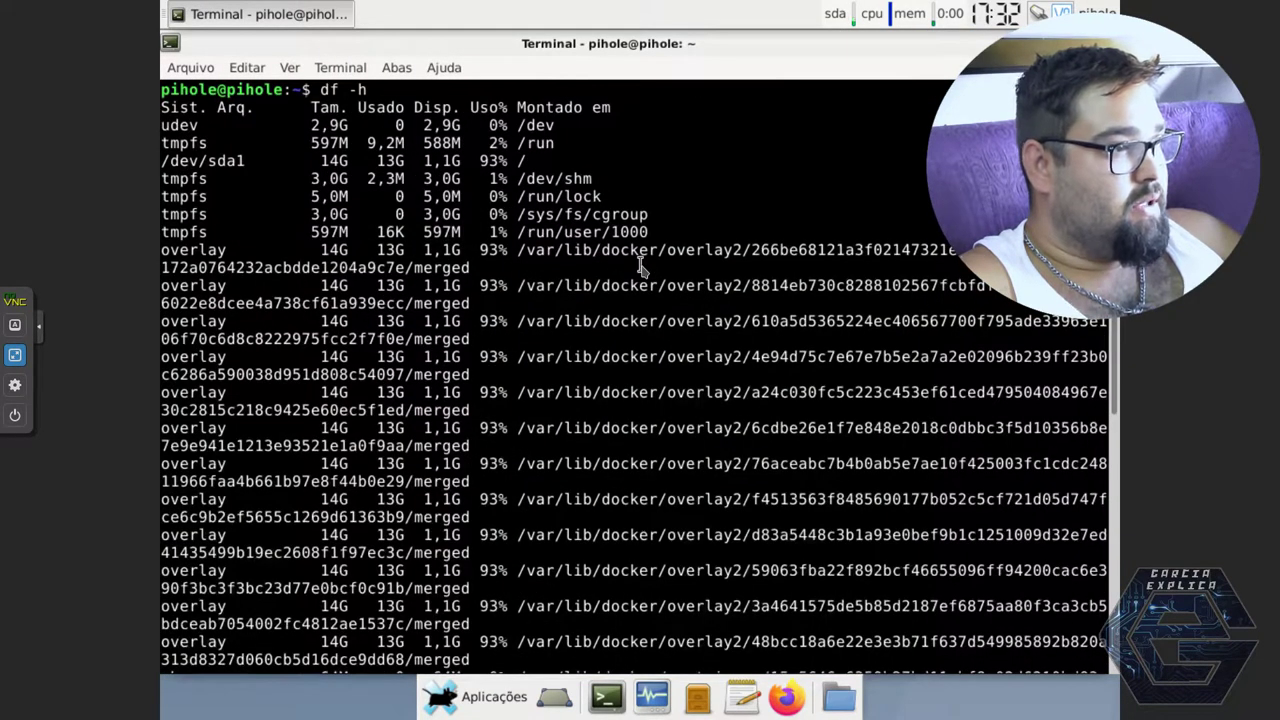
{"action": "left_click_drag", "start_coordinate": [320, 161], "coordinate": [462, 170]}
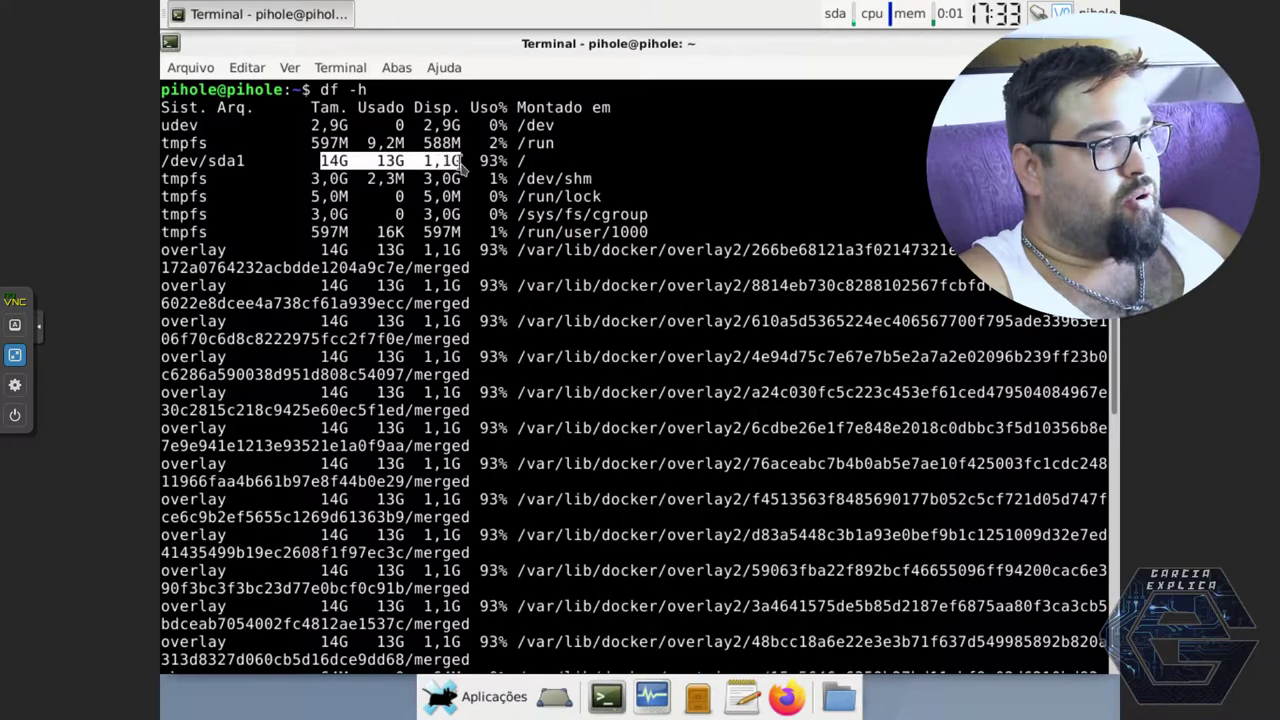
{"action": "left_click", "coordinate": [529, 535]}
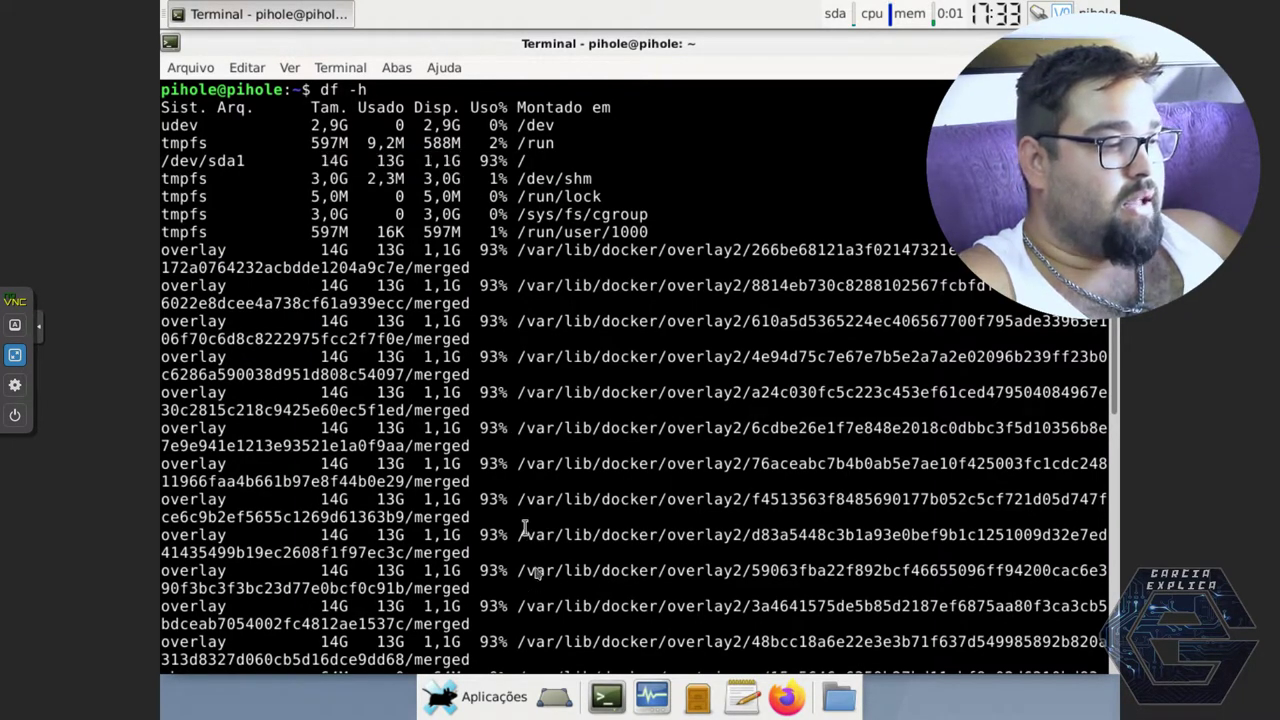
- Launch GParted in the guest and authenticate with the root password
{"action": "left_click", "coordinate": [505, 702]}
{"action": "mouse_move", "coordinate": [486, 616]}
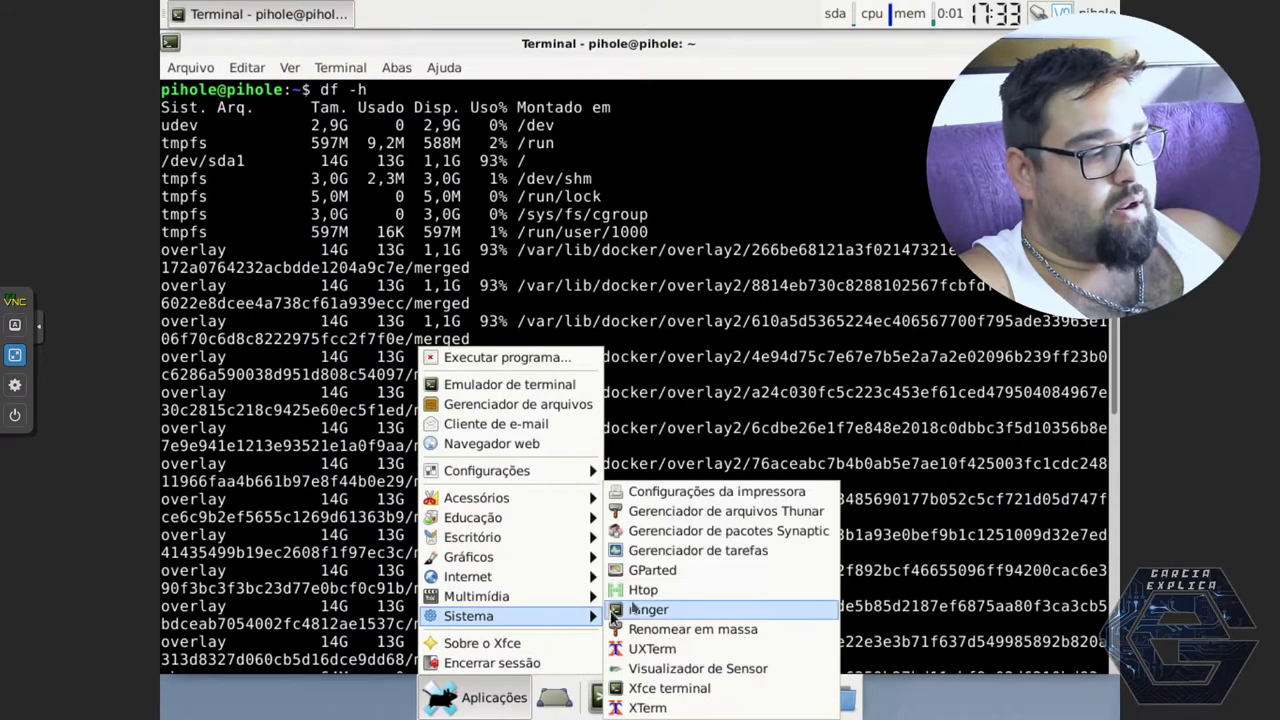
{"action": "left_click", "coordinate": [651, 569]}
{"action": "type", "text": "••••••••"}
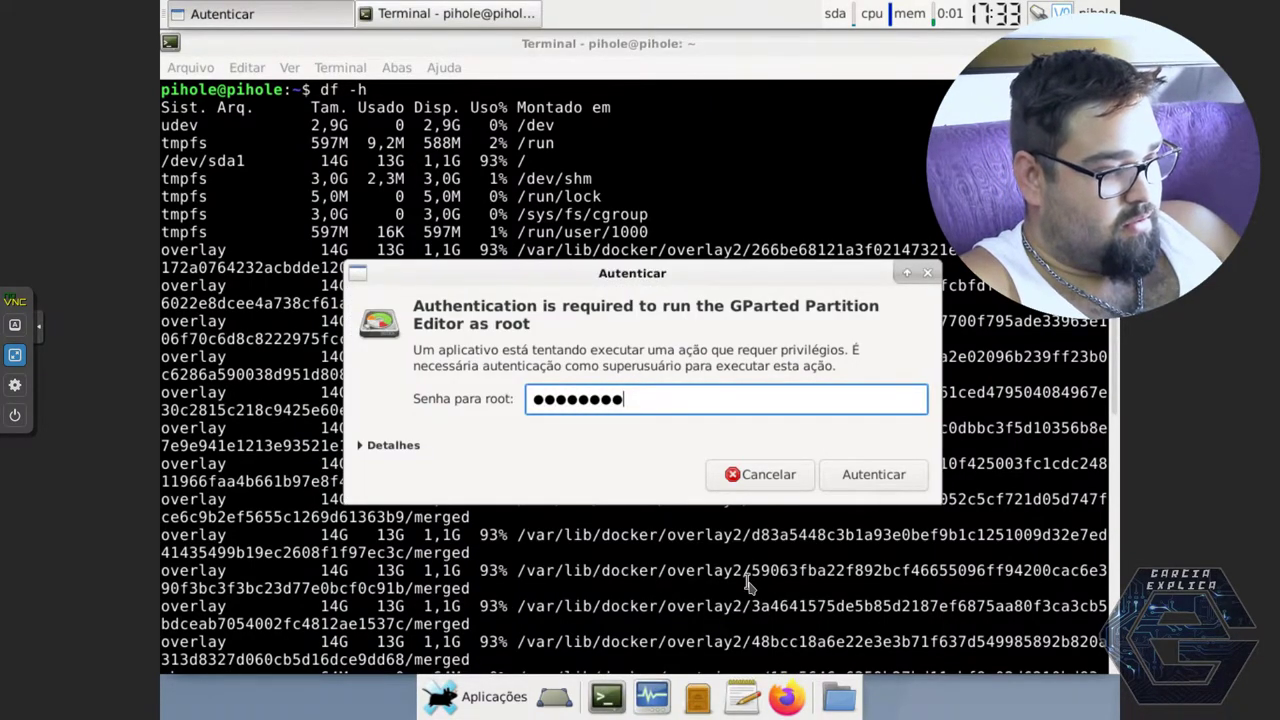
{"action": "type", "text": "••••"}
{"action": "key", "text": "Return"}
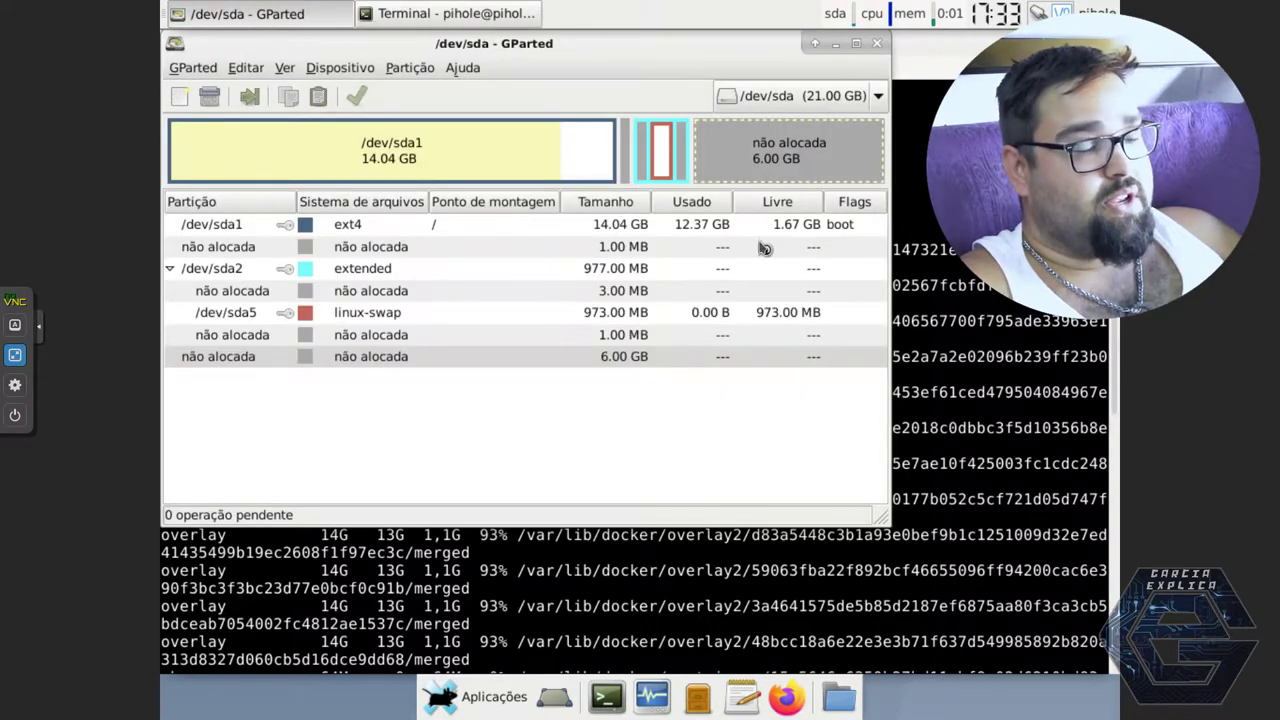
- Run htop in the terminal to examine the guest's memory, quit it and close the terminal
{"action": "left_click", "coordinate": [958, 390]}
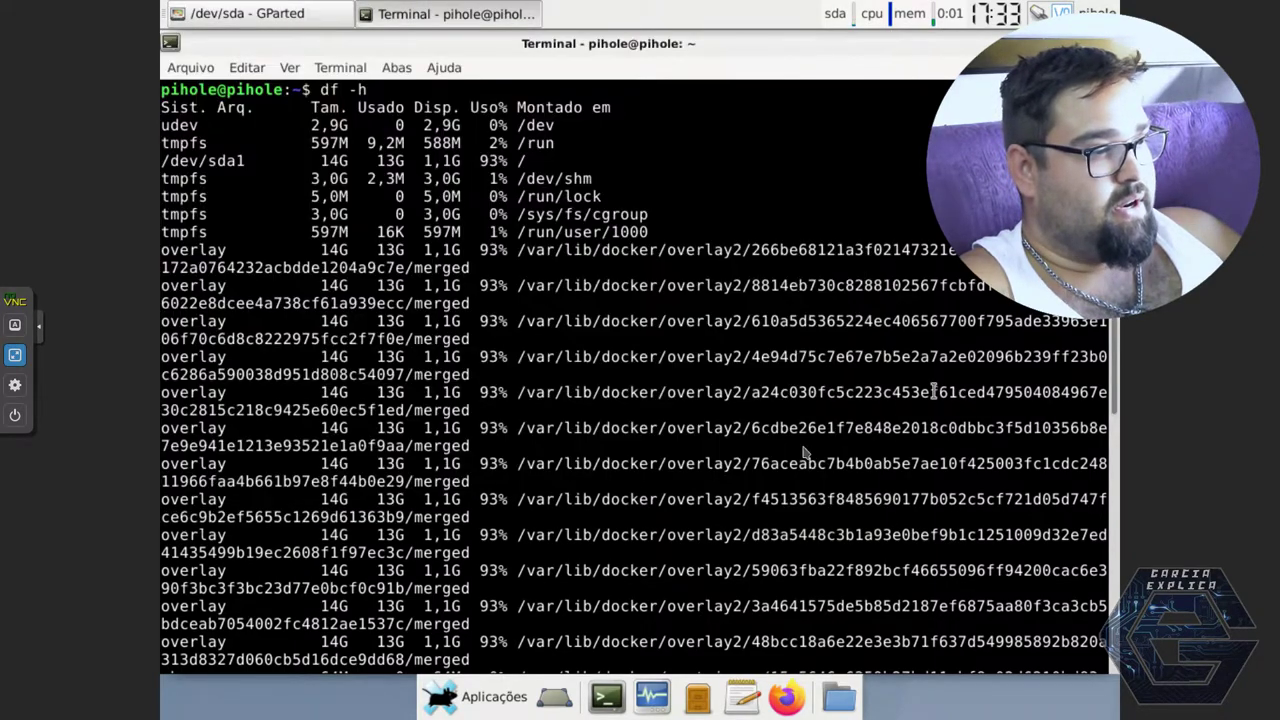
{"action": "type", "text": "htop"}
{"action": "key", "text": "Return"}
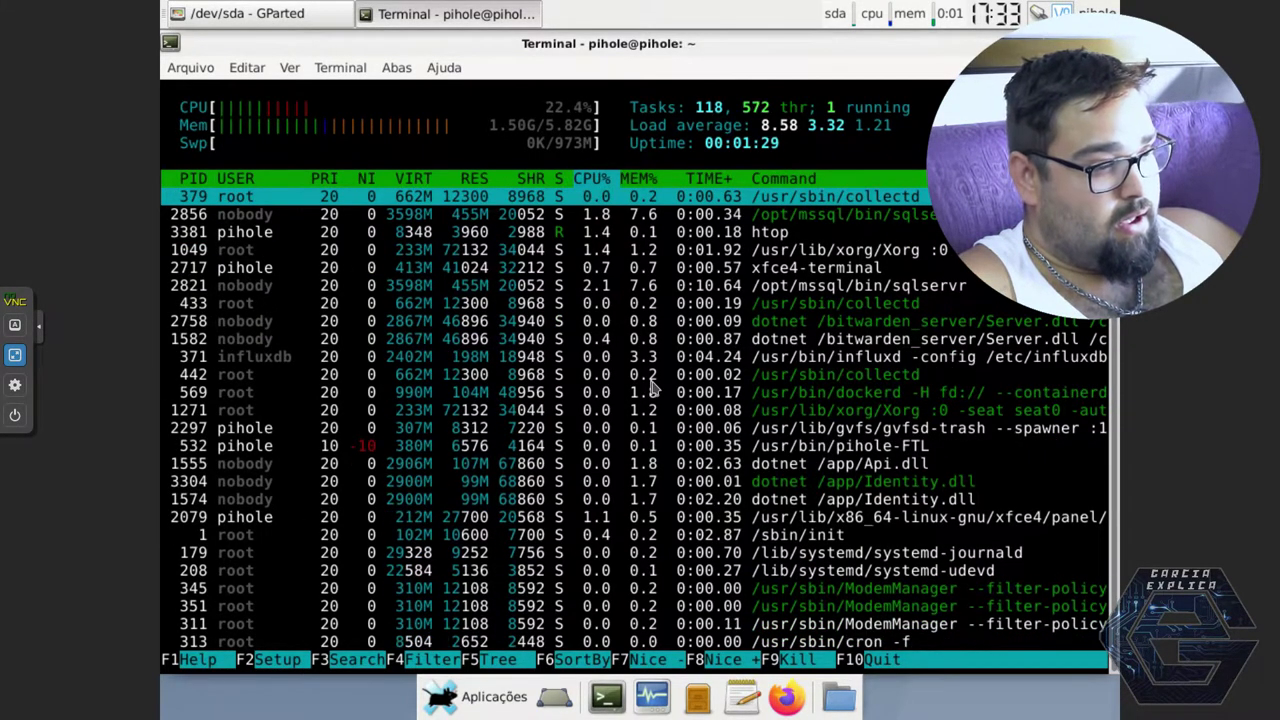
{"action": "key", "text": "F10"}
{"action": "key", "text": "F10"}
{"action": "key", "text": "F10"}
{"action": "key", "text": "F10"}
{"action": "key", "text": "q"}
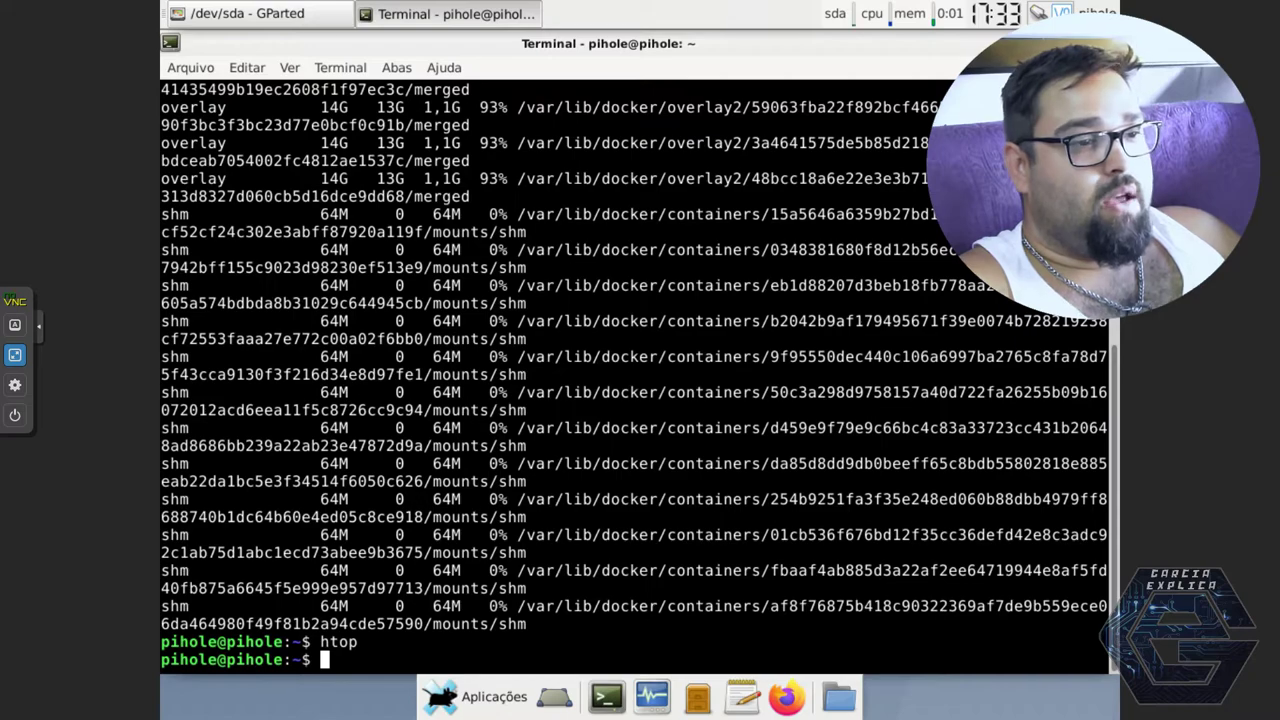
{"action": "key", "text": "ctrl+d"}
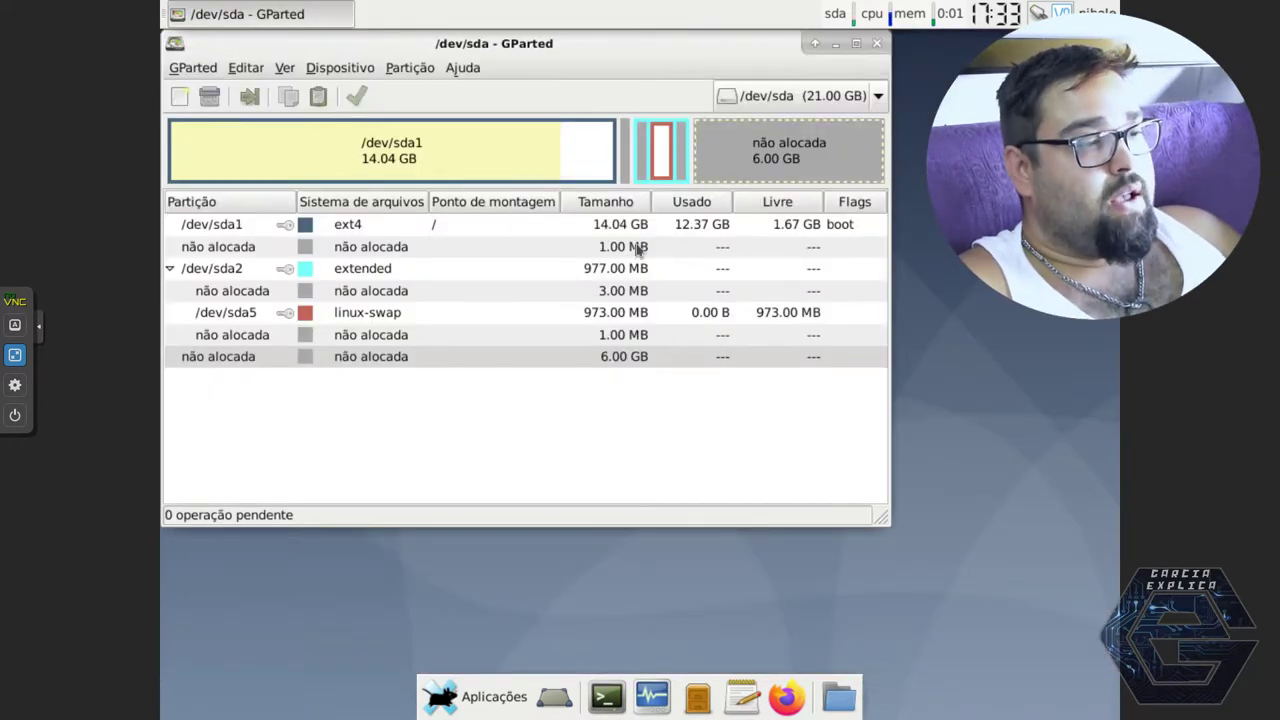
- Deactivate swap on the linux-swap partition /dev/sda5
{"action": "left_click", "coordinate": [583, 165]}
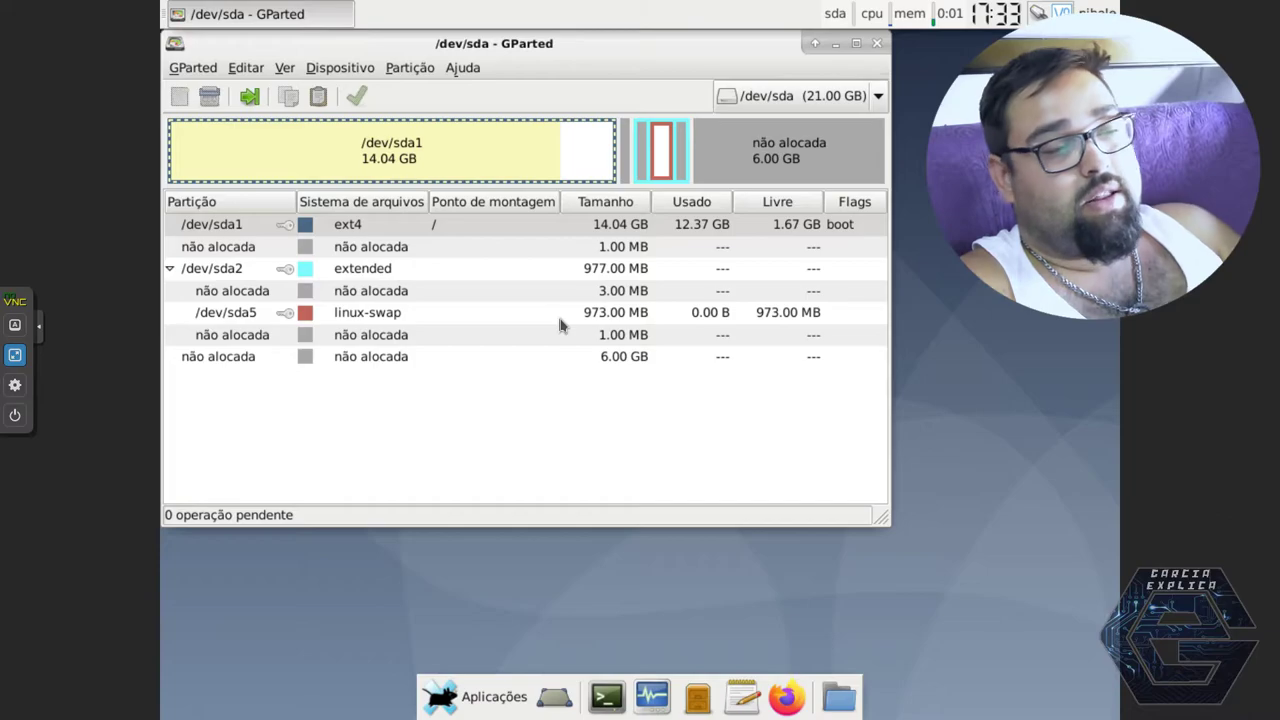
{"action": "left_click", "coordinate": [716, 165]}
{"action": "left_click", "coordinate": [585, 171]}
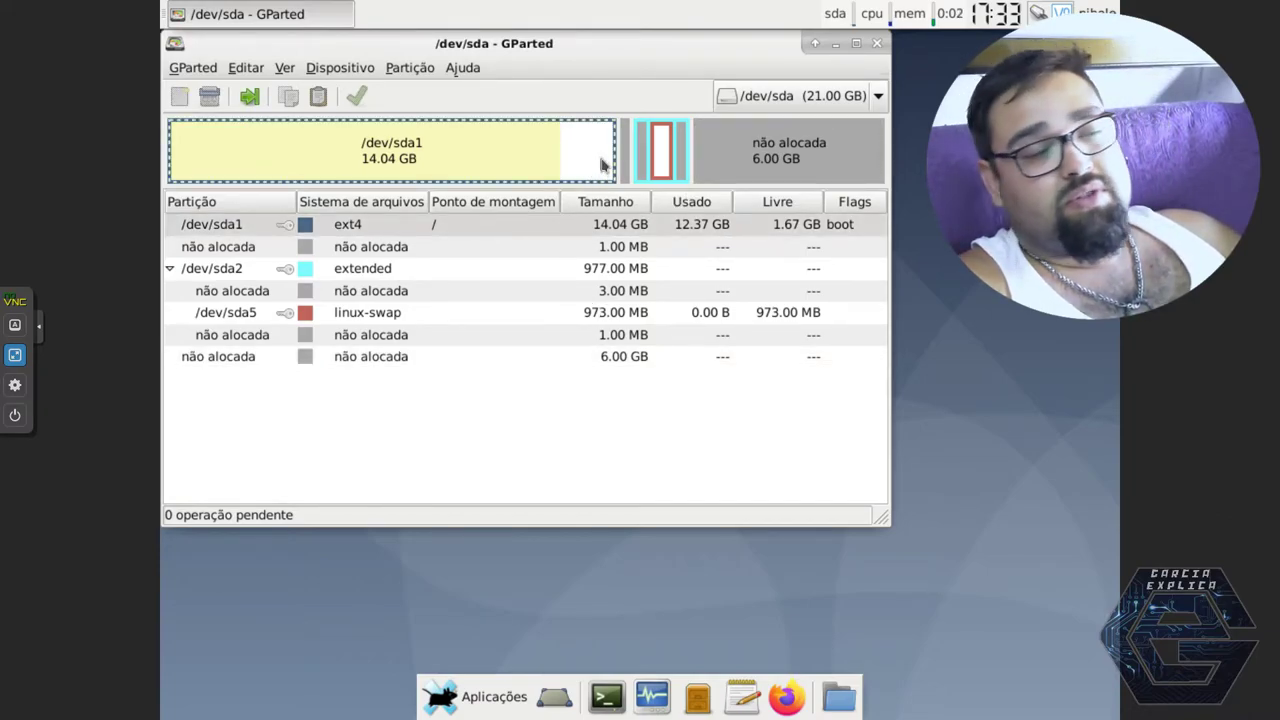
{"action": "left_click", "coordinate": [726, 160]}
{"action": "left_click", "coordinate": [665, 153]}
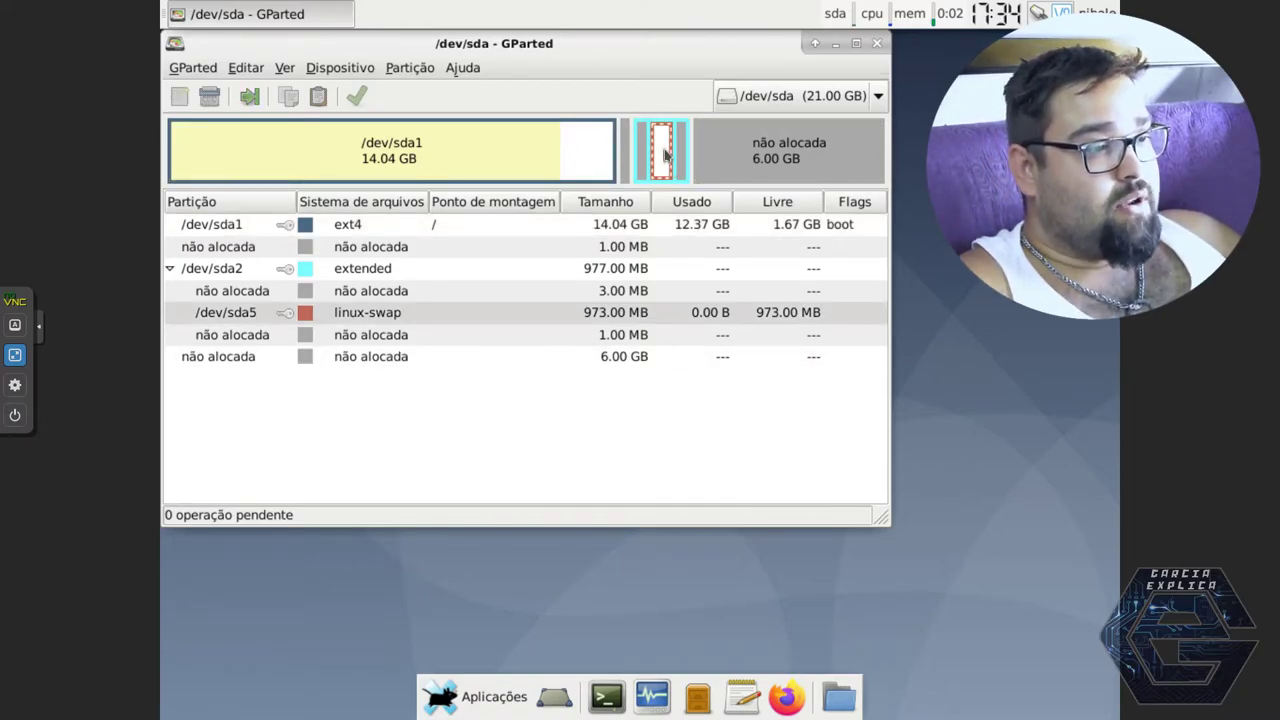
{"action": "right_click", "coordinate": [665, 153]}
{"action": "left_click", "coordinate": [692, 325]}
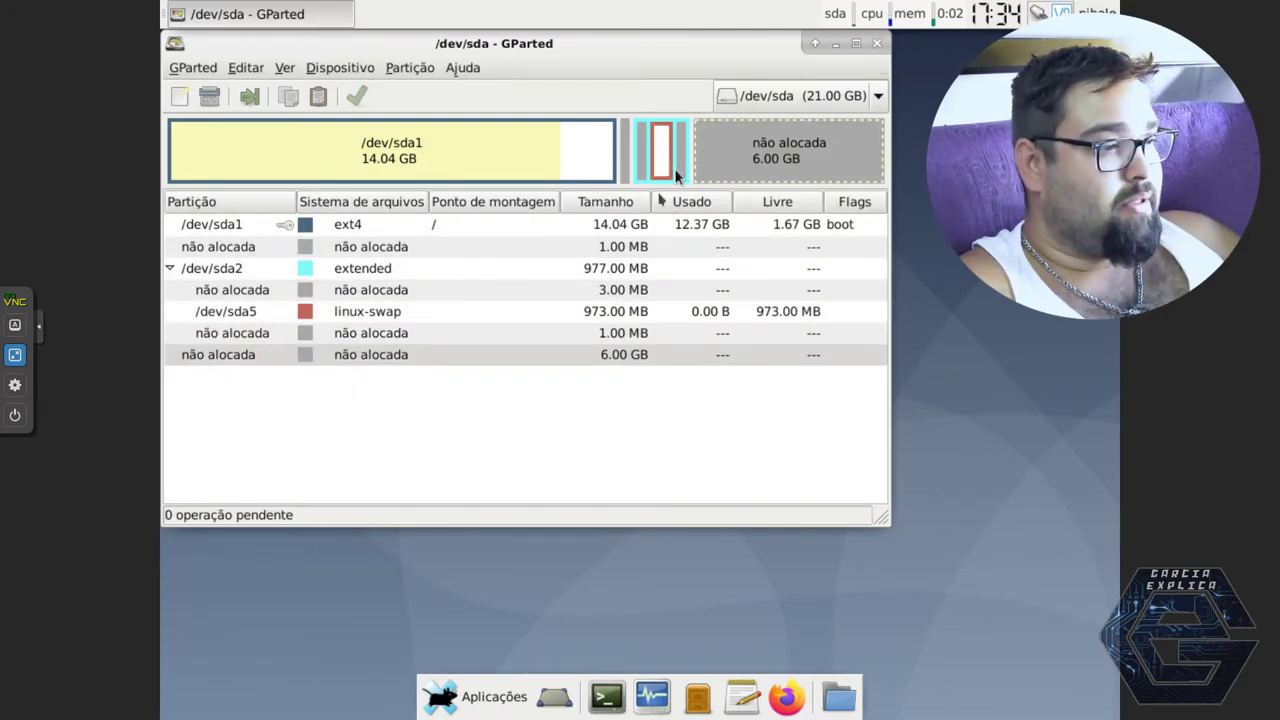
- Queue growing the extended partition /dev/sda2 to 6.95 GB over the unallocated space behind it
{"action": "left_click", "coordinate": [457, 268]}
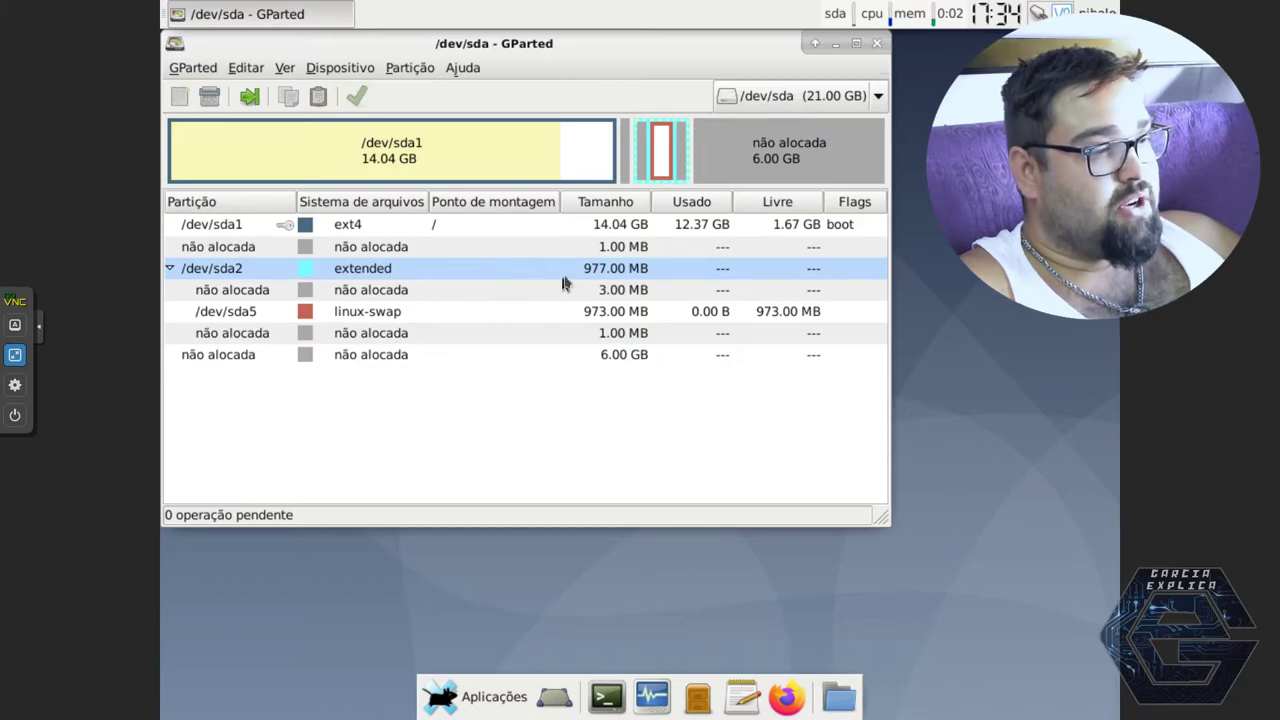
{"action": "left_click", "coordinate": [531, 311]}
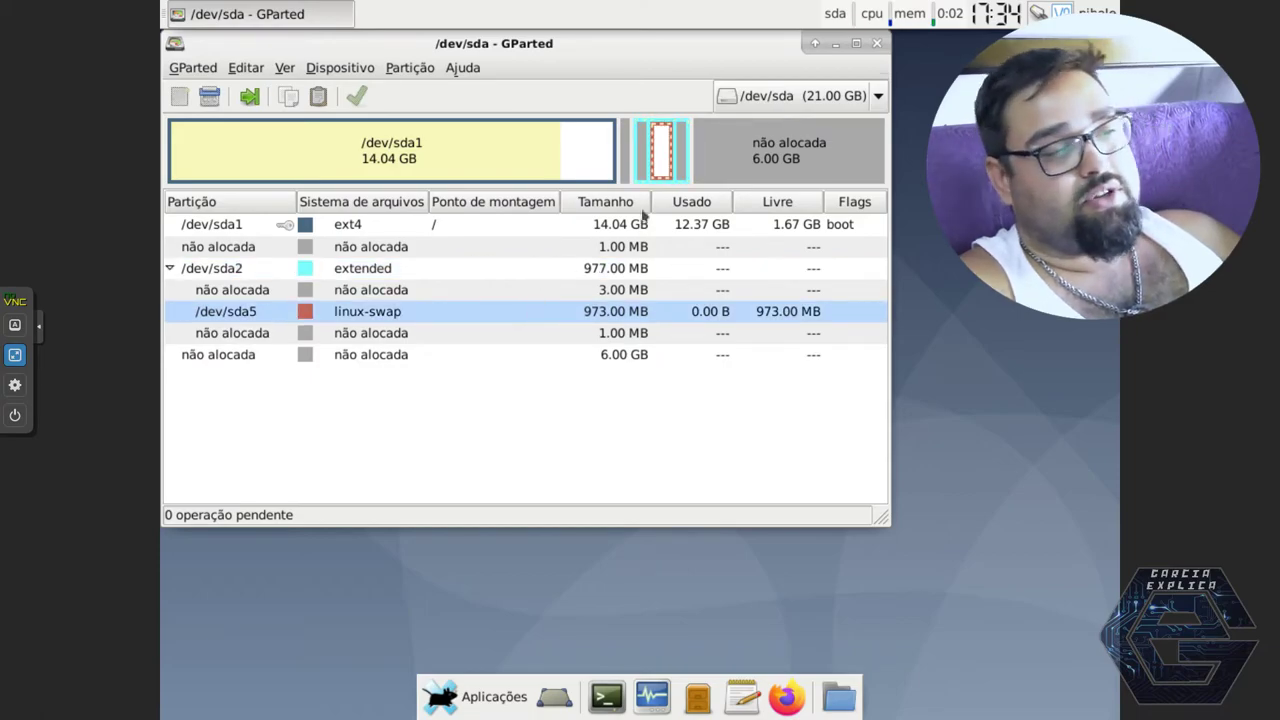
{"action": "left_click", "coordinate": [712, 172]}
{"action": "left_click", "coordinate": [684, 162]}
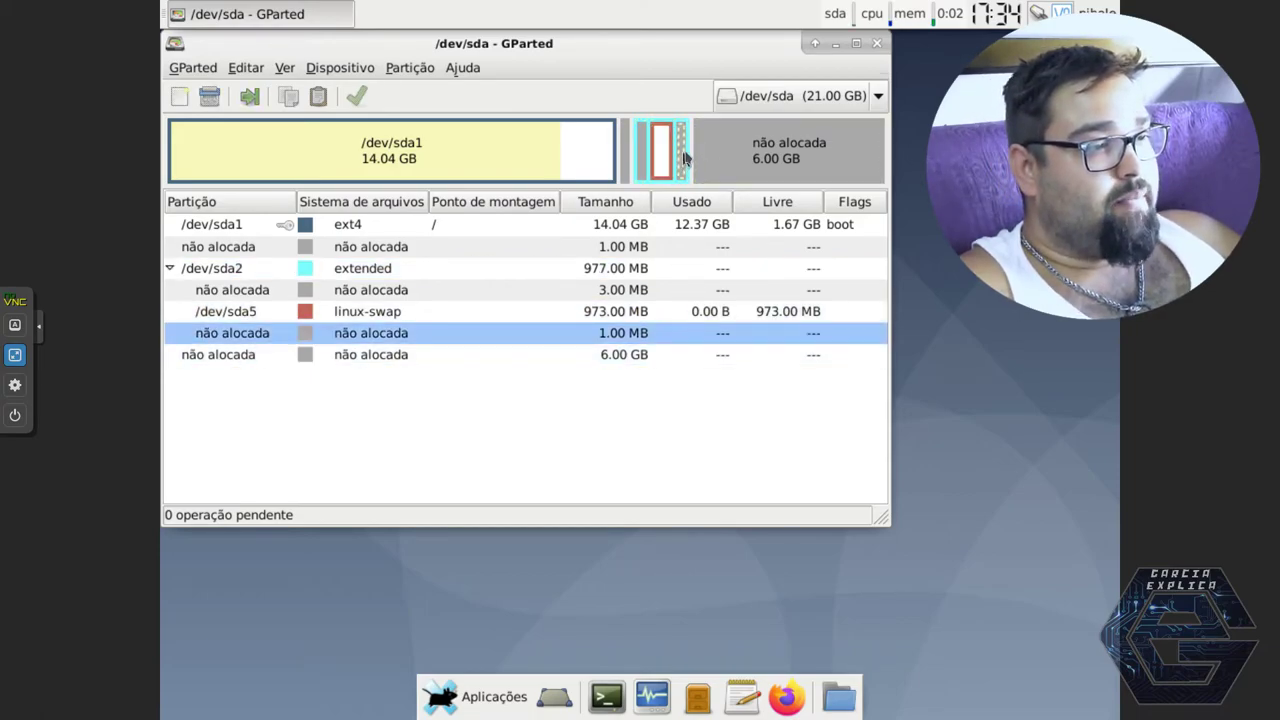
{"action": "right_click", "coordinate": [683, 150]}
{"action": "left_click", "coordinate": [702, 203]}
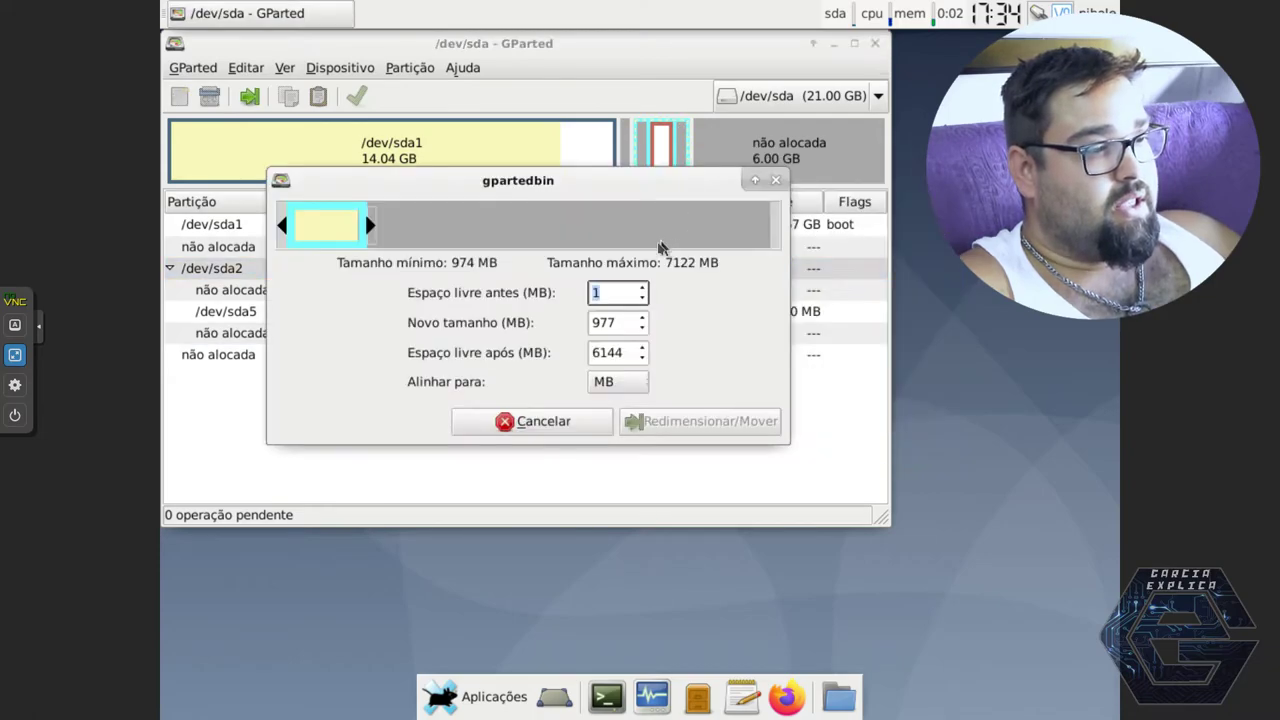
{"action": "left_click_drag", "start_coordinate": [370, 226], "coordinate": [773, 226]}
{"action": "left_click", "coordinate": [640, 422]}
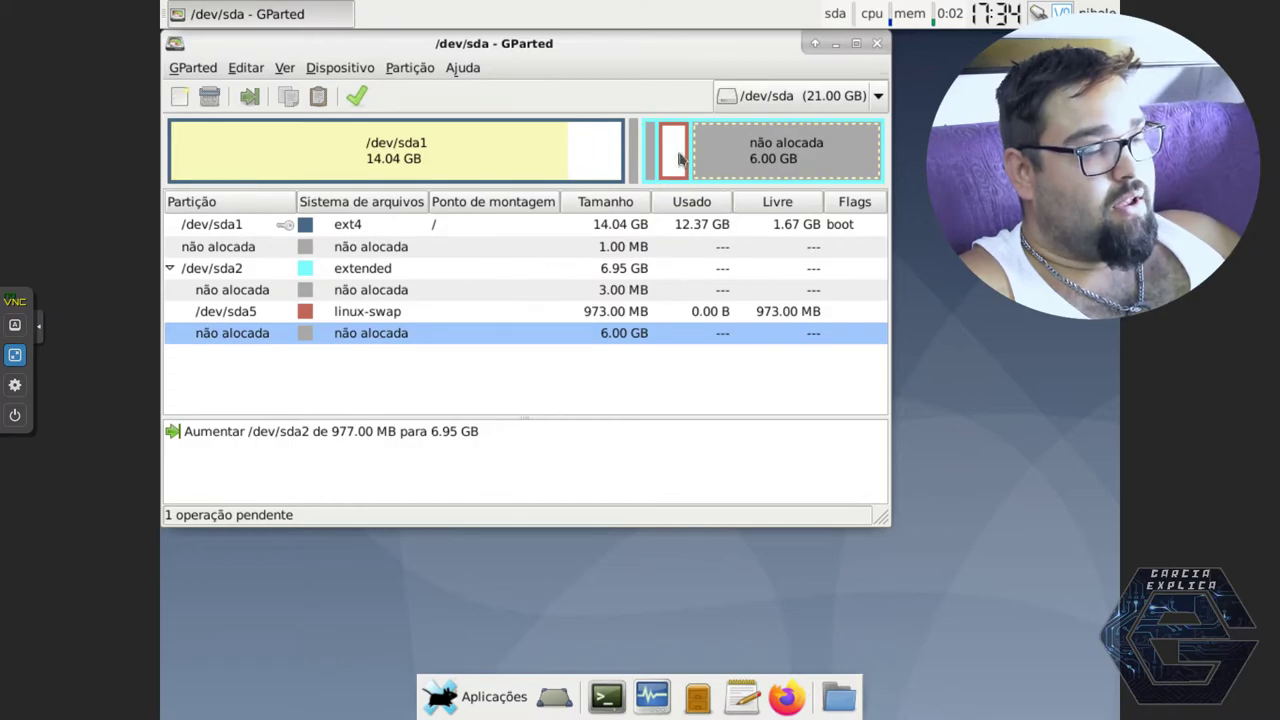
- Queue moving the linux-swap partition /dev/sda5 to the end of the extended partition, with a size of 972 MB
{"action": "right_click", "coordinate": [679, 160]}
{"action": "left_click", "coordinate": [711, 207]}
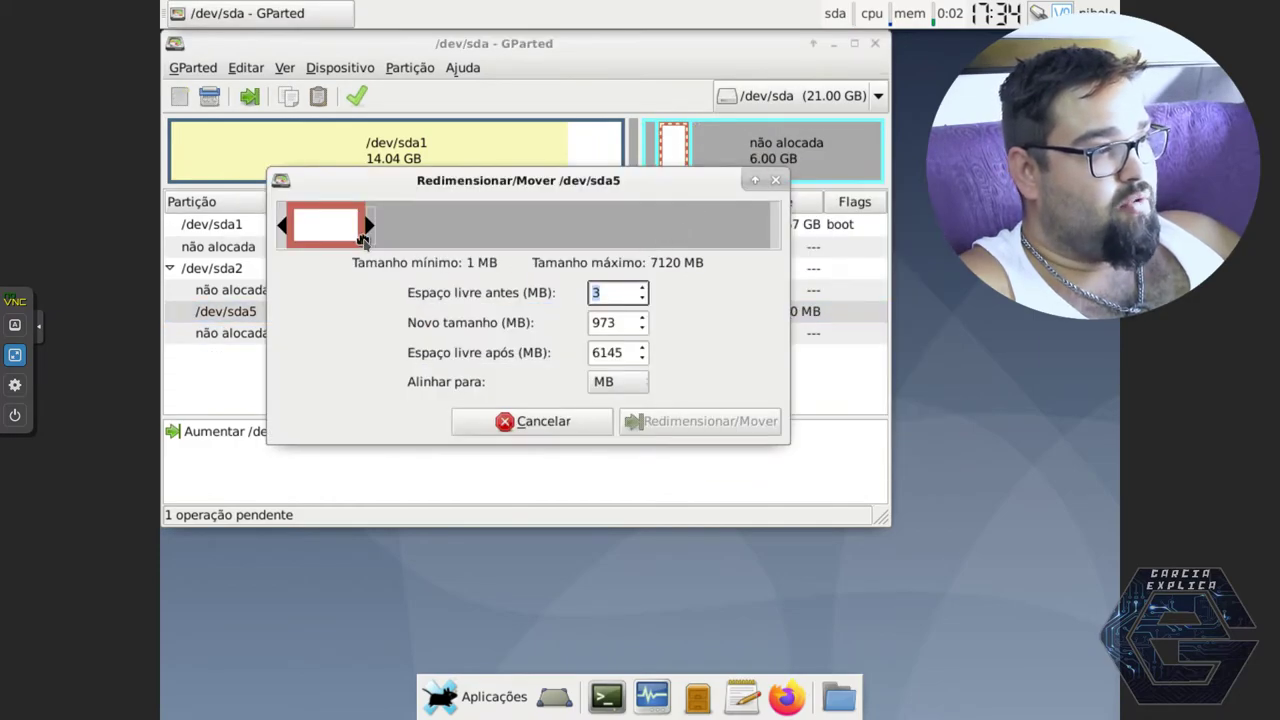
{"action": "left_click_drag", "start_coordinate": [329, 226], "coordinate": [749, 217]}
{"action": "left_click", "coordinate": [676, 420]}
{"action": "left_click", "coordinate": [721, 440]}
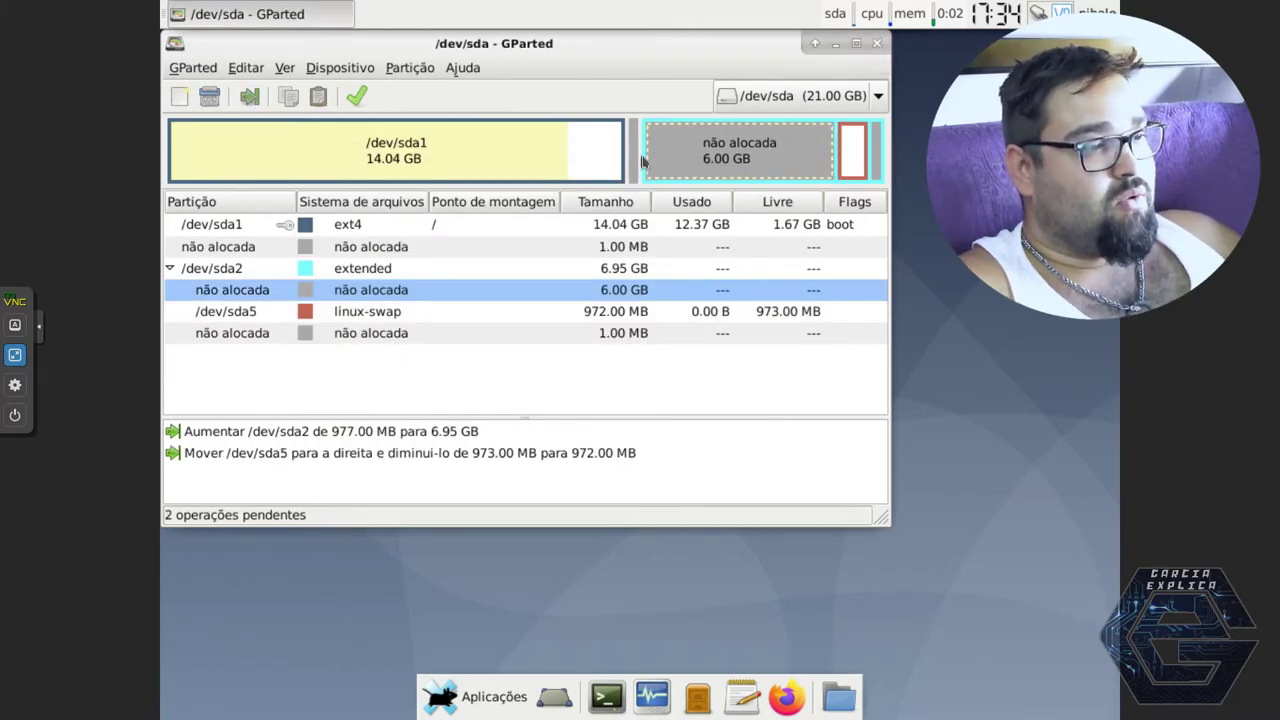
- Queue shrinking the extended partition /dev/sda2 from its start around the swap partition, leaving 6148 MB free before it
{"action": "right_click", "coordinate": [448, 268]}
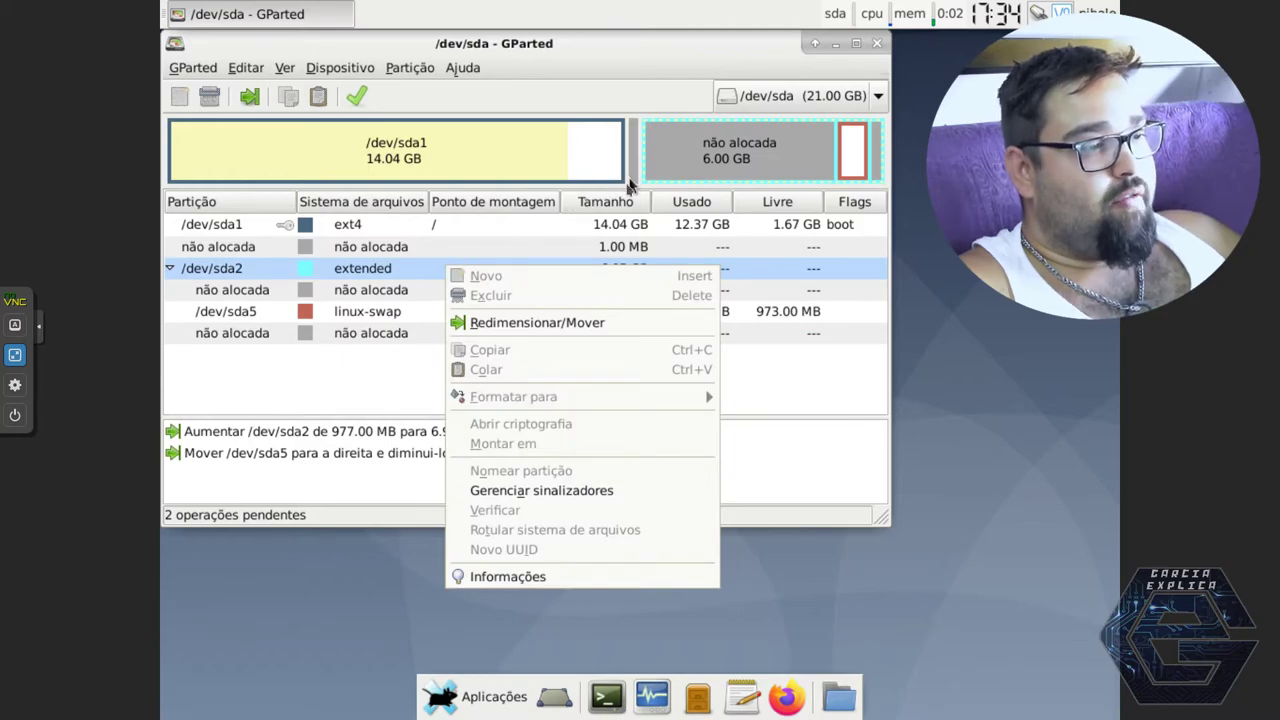
{"action": "left_click", "coordinate": [531, 322]}
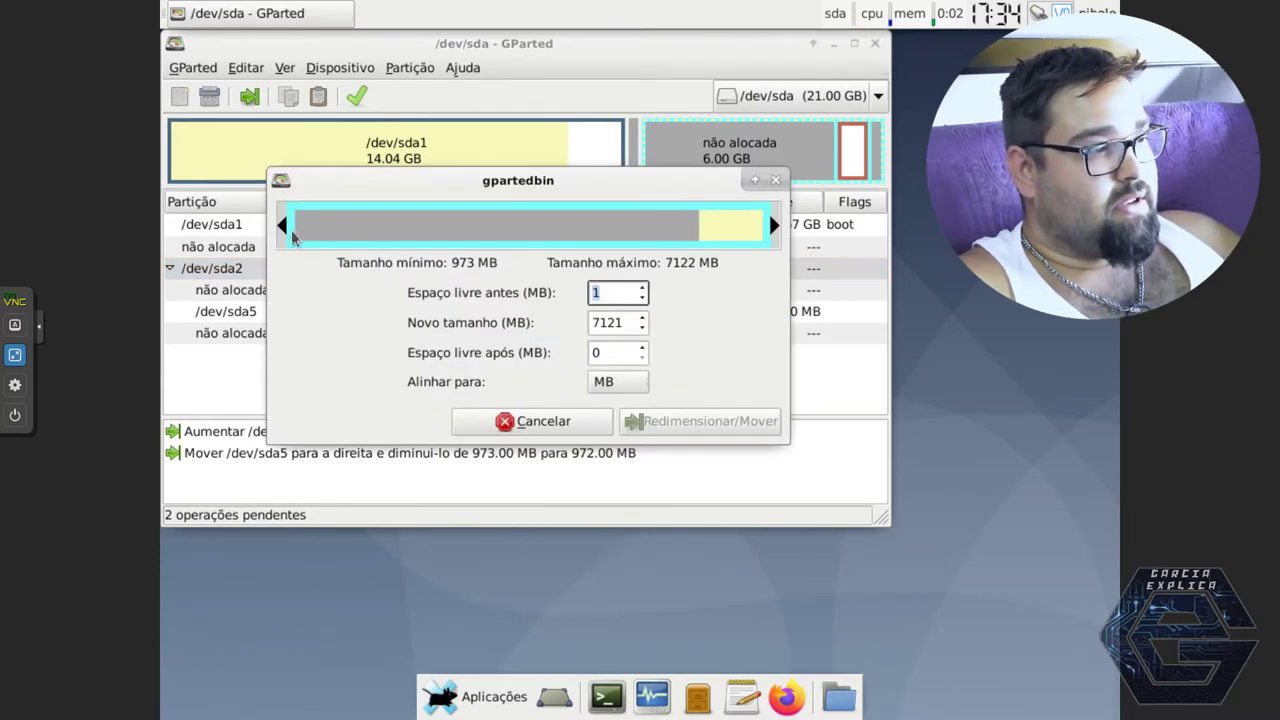
{"action": "left_click_drag", "start_coordinate": [285, 228], "coordinate": [690, 228]}
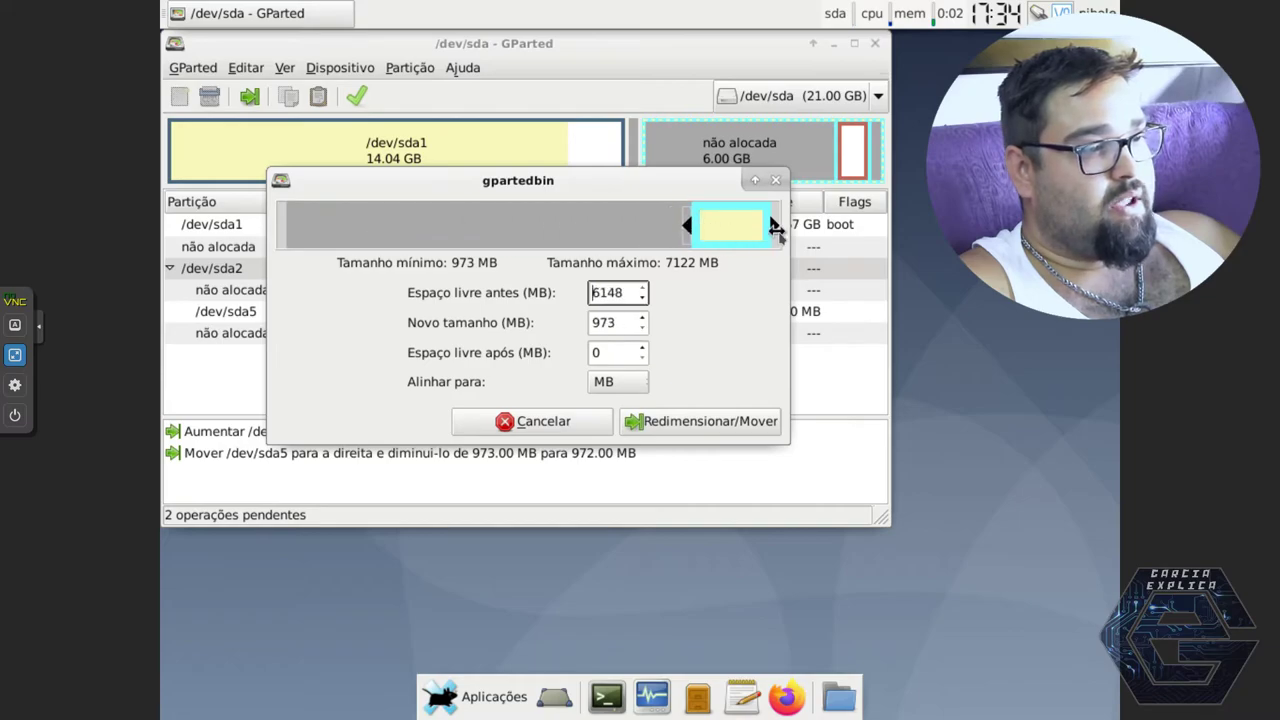
{"action": "left_click", "coordinate": [651, 423]}
- Queue growing the root partition /dev/sda1 to 20.05 GB over the unallocated space behind it
{"action": "left_click", "coordinate": [565, 138]}
{"action": "right_click", "coordinate": [565, 140]}
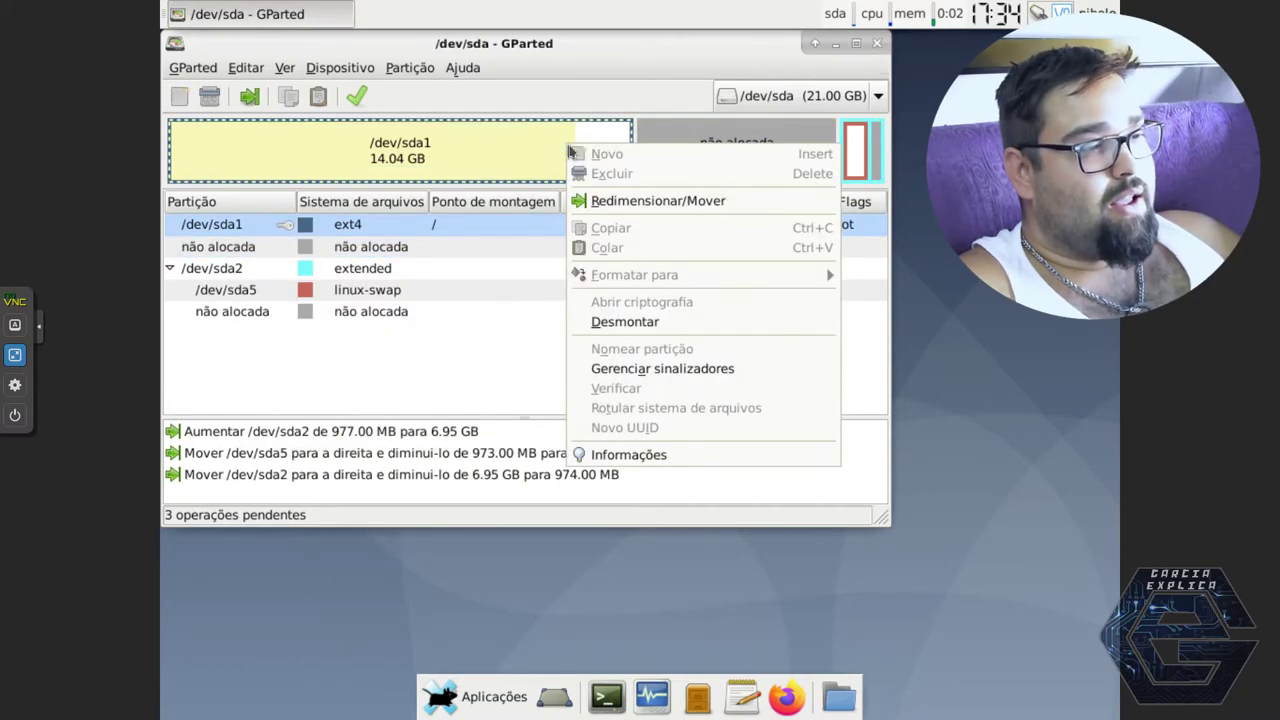
{"action": "left_click", "coordinate": [588, 200]}
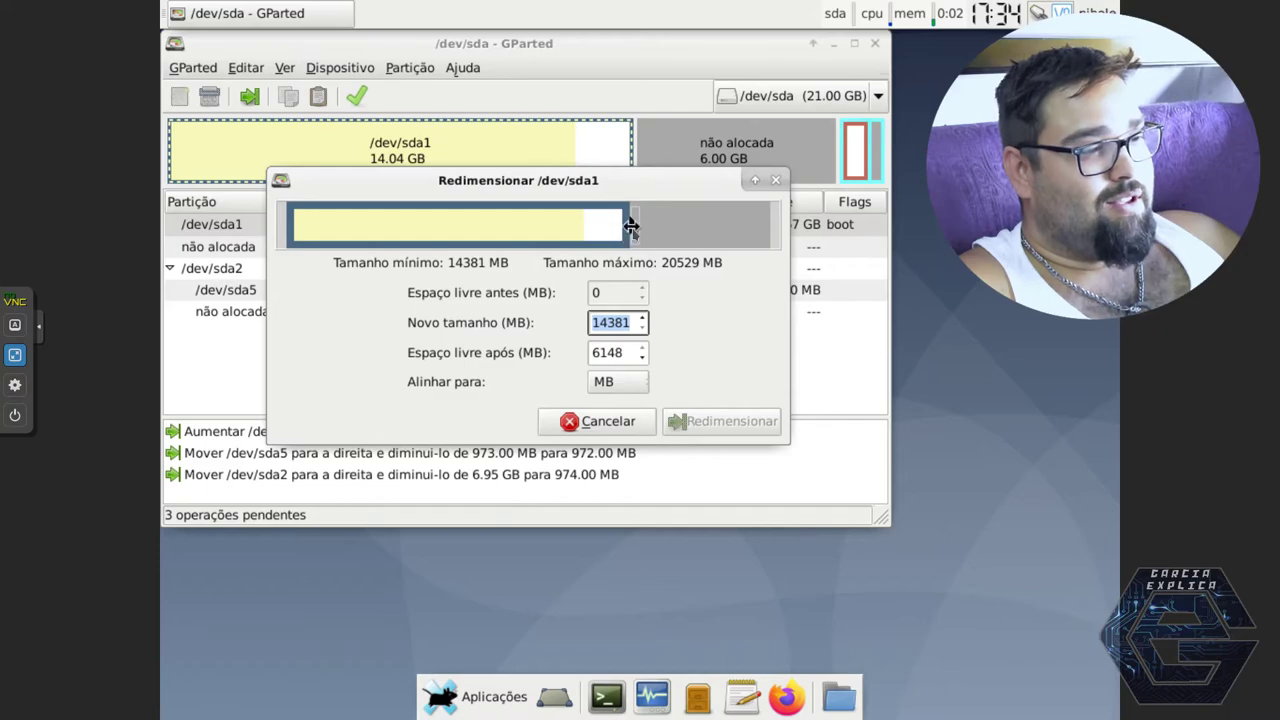
{"action": "left_click_drag", "start_coordinate": [631, 223], "coordinate": [771, 222]}
{"action": "left_click", "coordinate": [773, 422]}
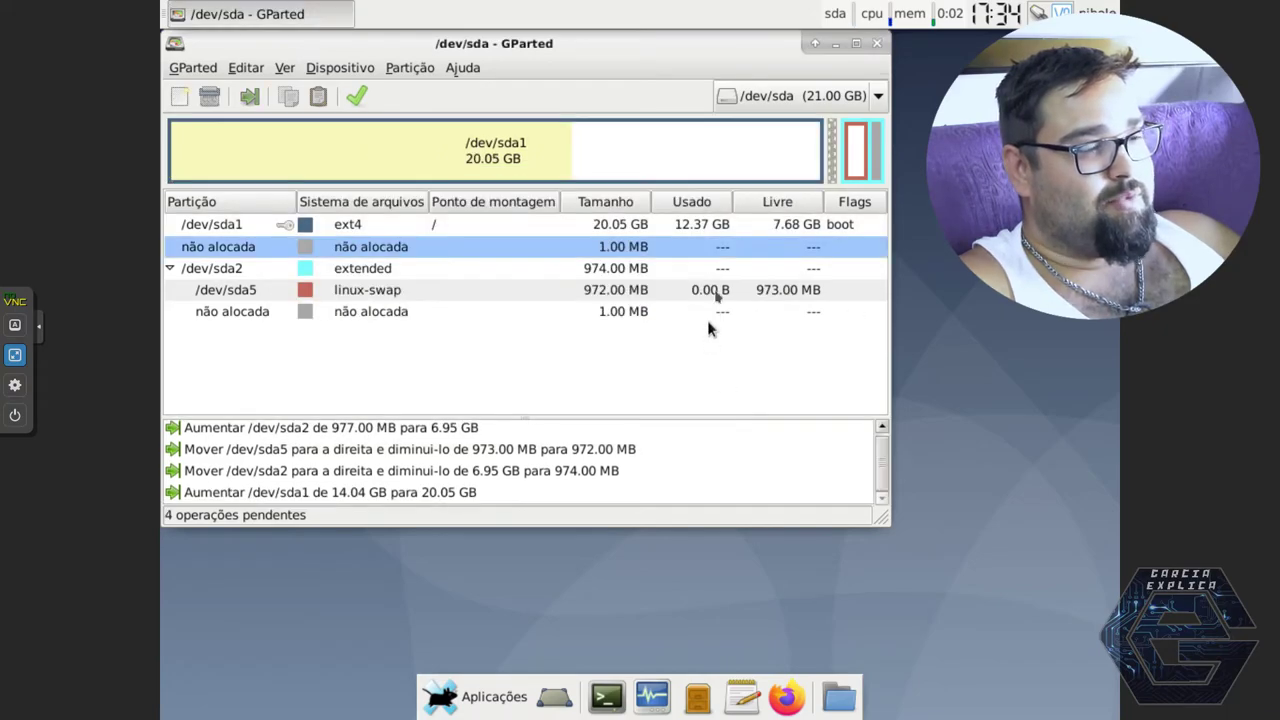
- Apply all pending partition operations to /dev/sda and reactivate swap on the linux-swap partition /dev/sda5
{"action": "left_click", "coordinate": [357, 96]}
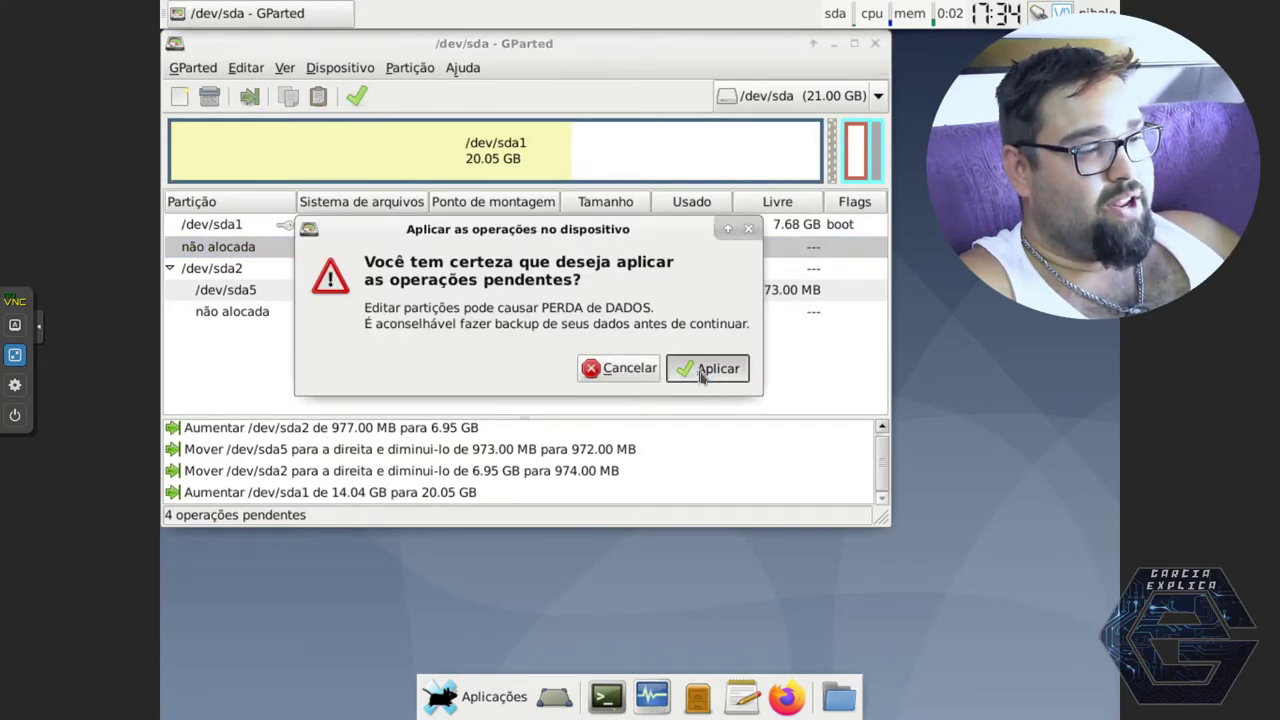
{"action": "left_click", "coordinate": [676, 364]}
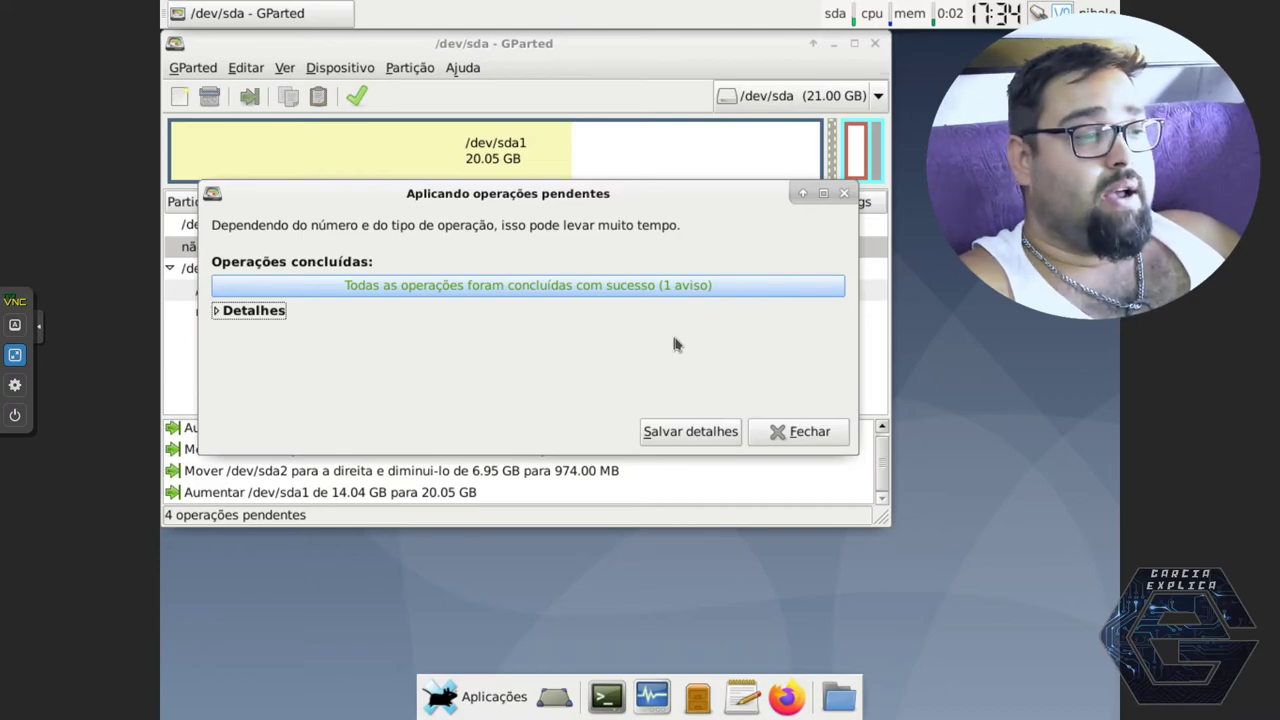
{"action": "left_click", "coordinate": [785, 432]}
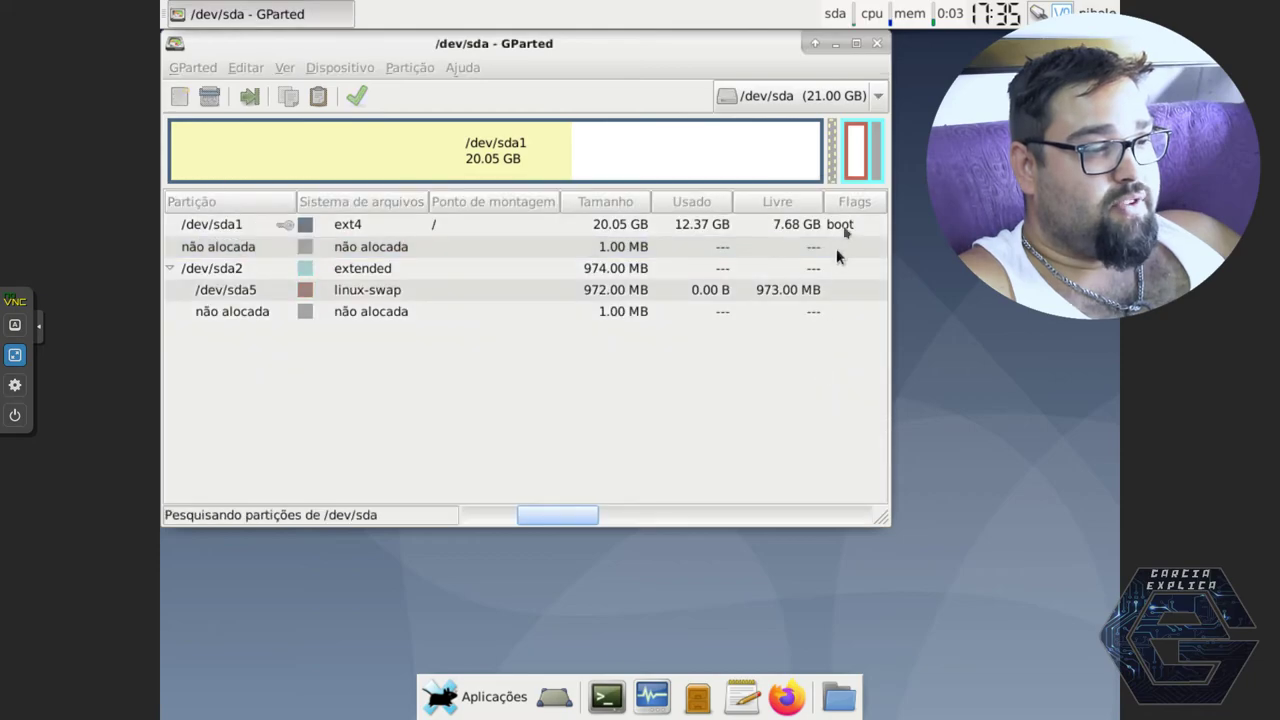
{"action": "right_click", "coordinate": [855, 168]}
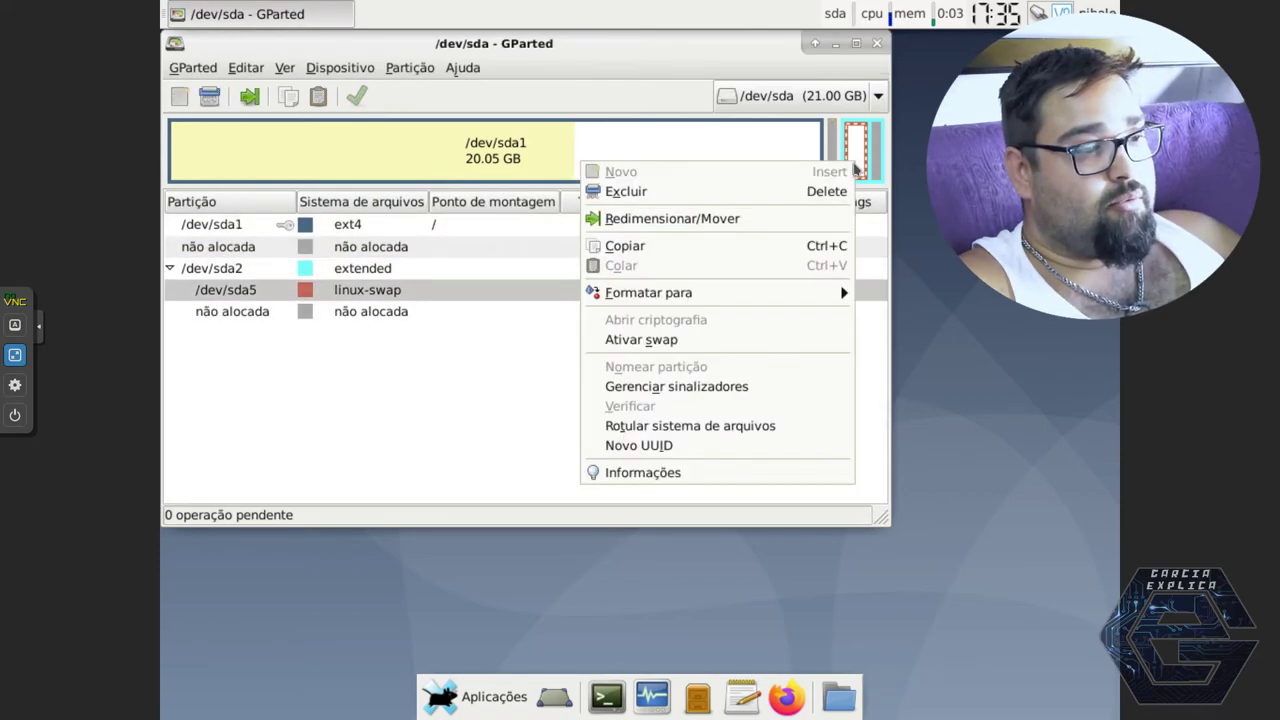
{"action": "left_click", "coordinate": [630, 340]}
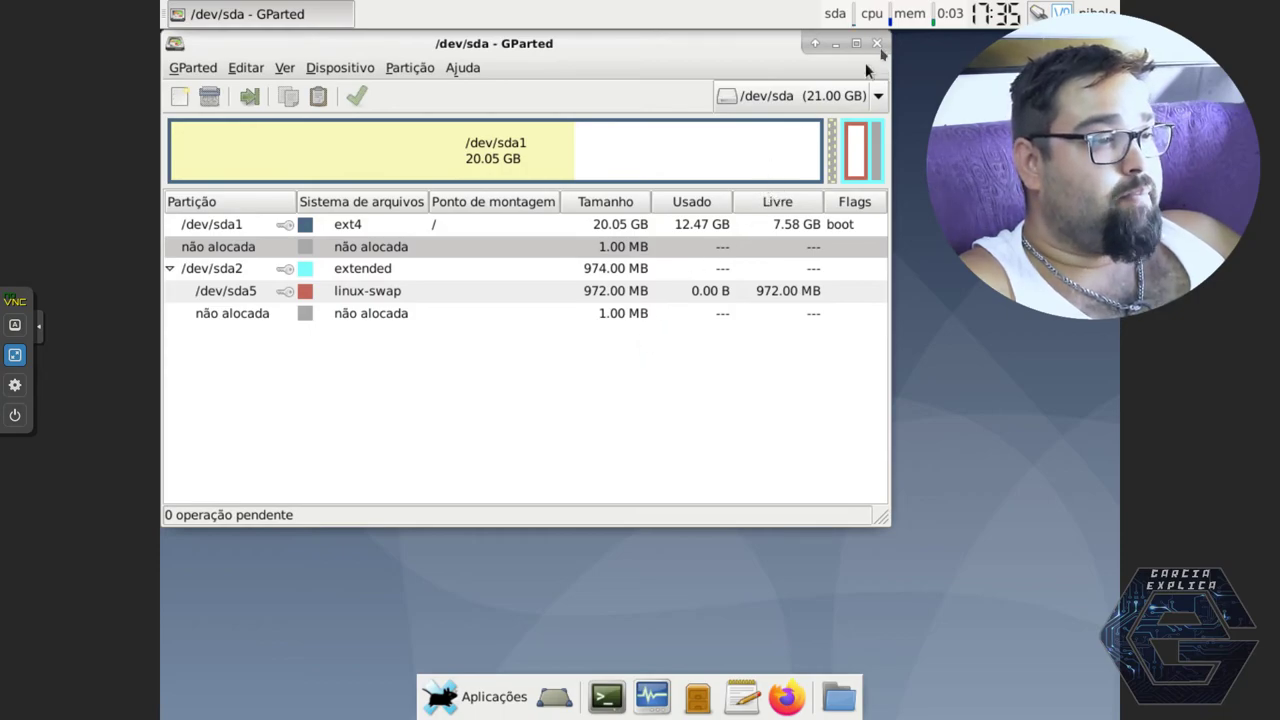
- Run df -h in a maximized terminal and examine the size and free space of /dev/sda1
{"action": "left_click", "coordinate": [607, 697]}
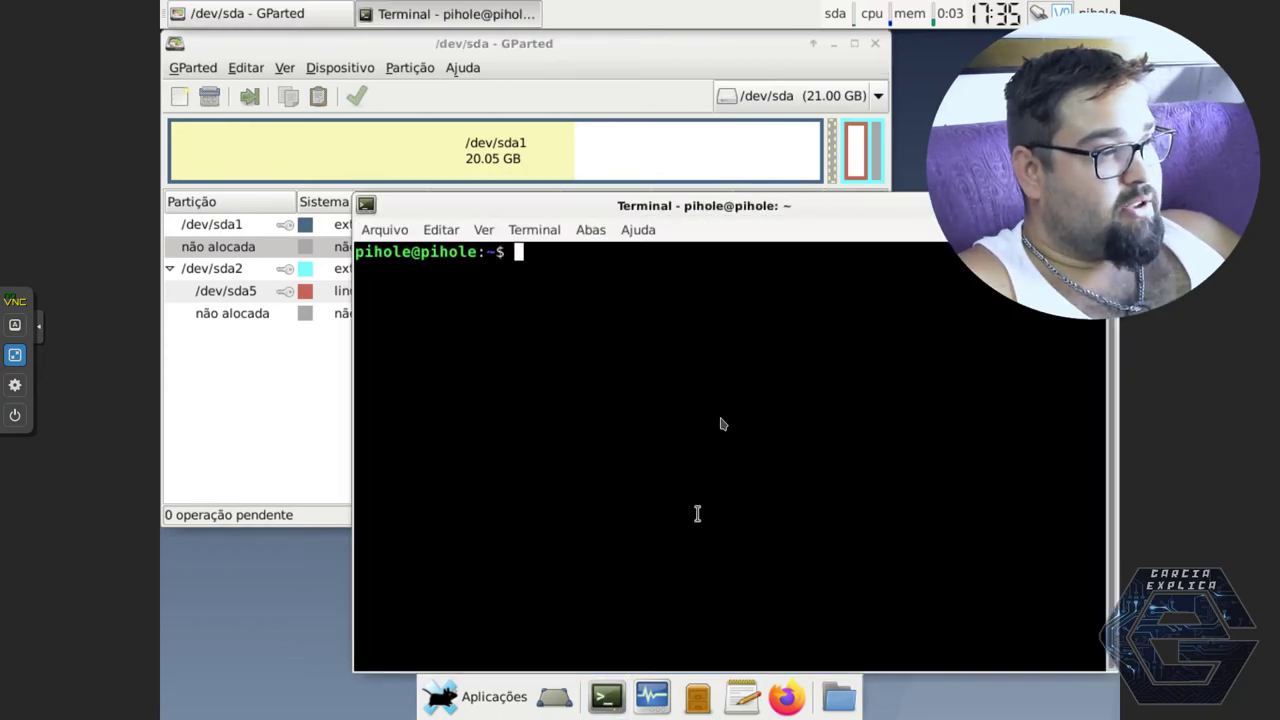
{"action": "key", "text": "alt+F10"}
{"action": "type", "text": "df -h"}
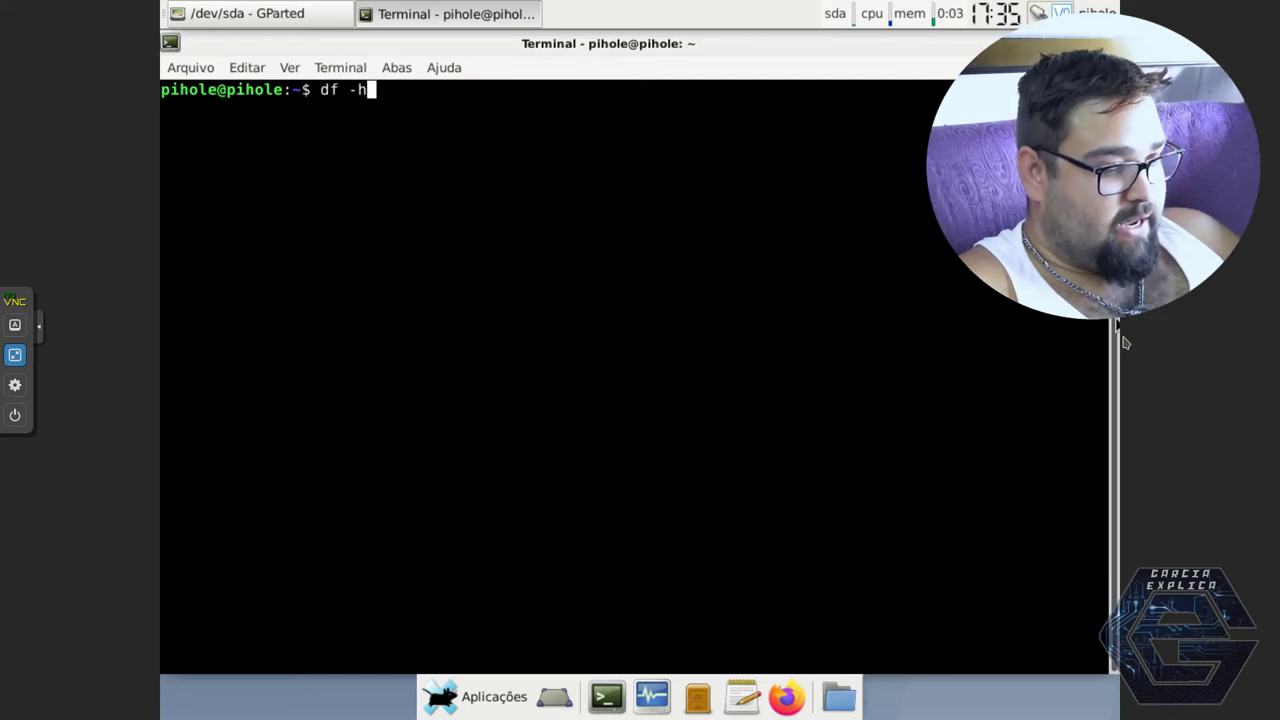
{"action": "key", "text": "Return"}
{"action": "left_click_drag", "start_coordinate": [1115, 360], "coordinate": [1115, 90]}
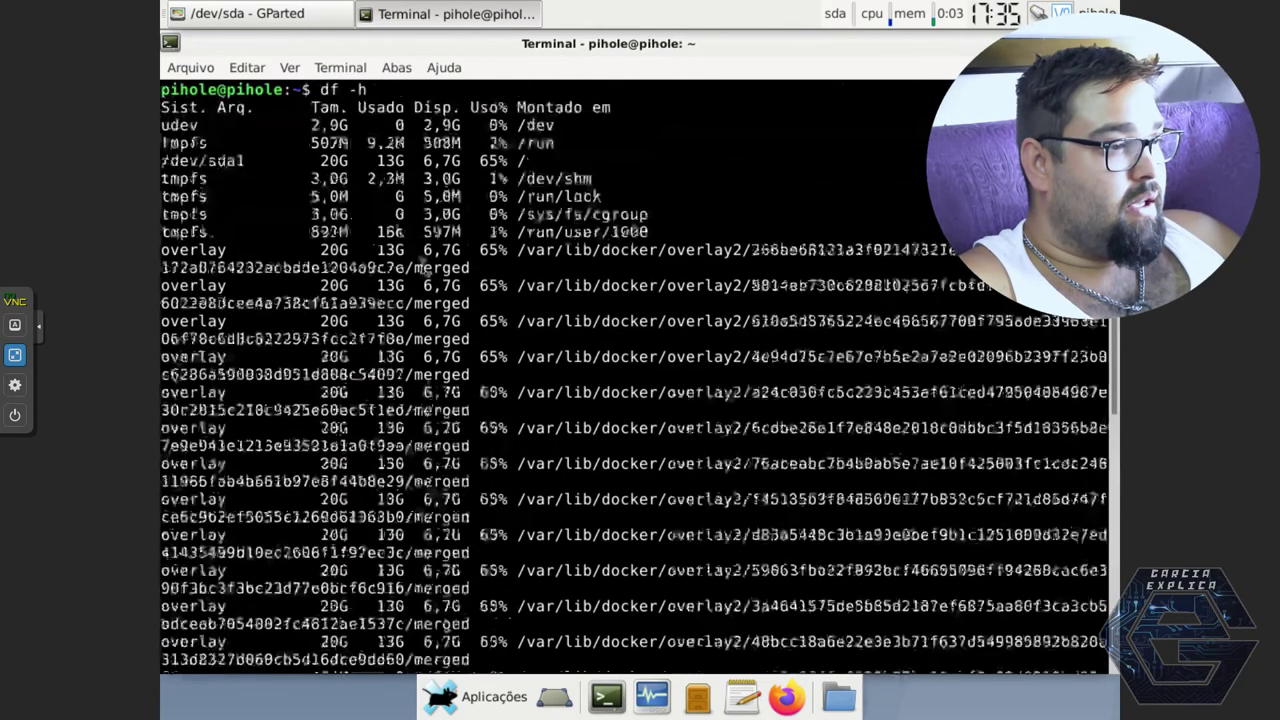
{"action": "left_click_drag", "start_coordinate": [218, 160], "coordinate": [469, 163]}
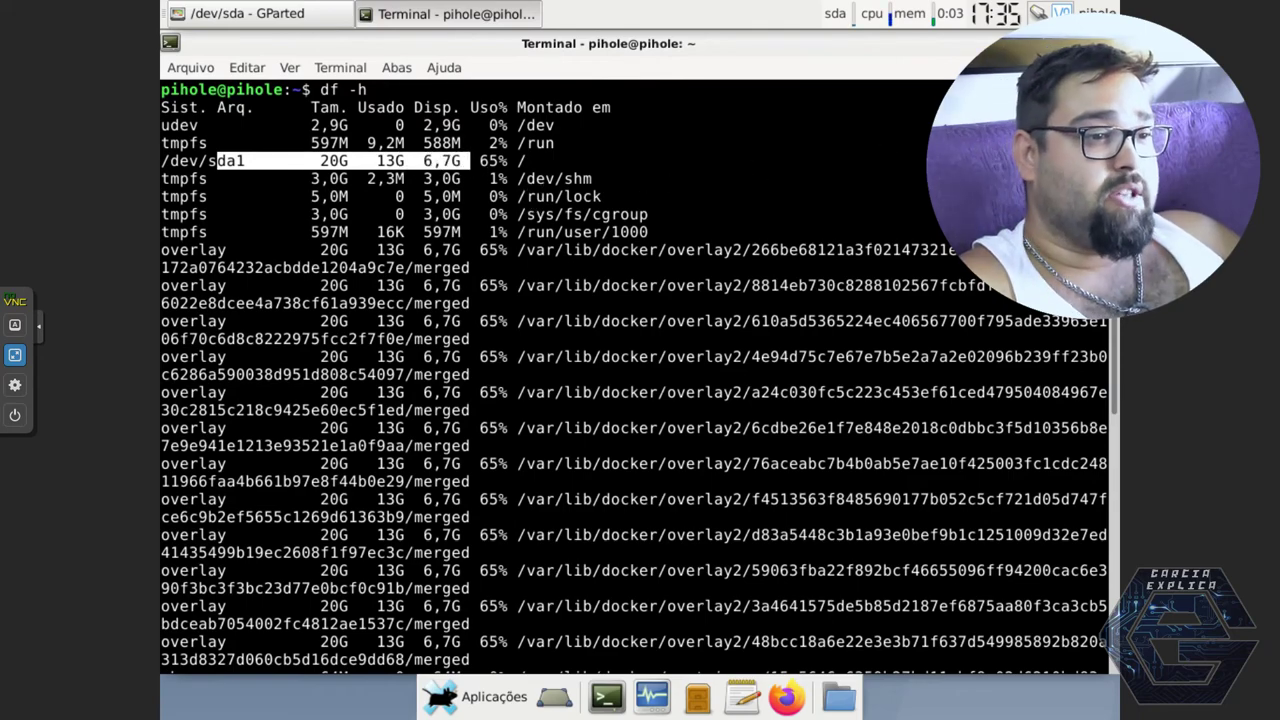
- Close the terminal and GParted, and take the virtual machine's console out of full-screen mode
{"action": "key", "text": "alt+F4"}
{"action": "left_click", "coordinate": [877, 44]}
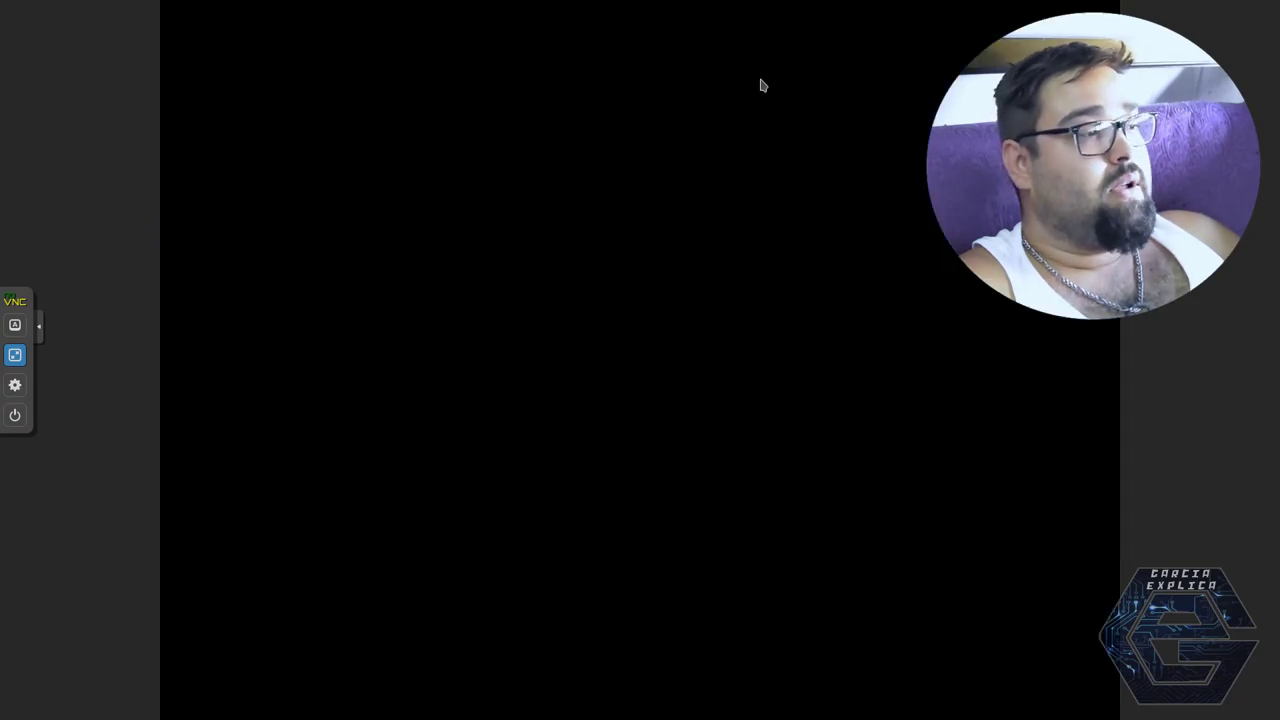
{"action": "left_click", "coordinate": [14, 354]}
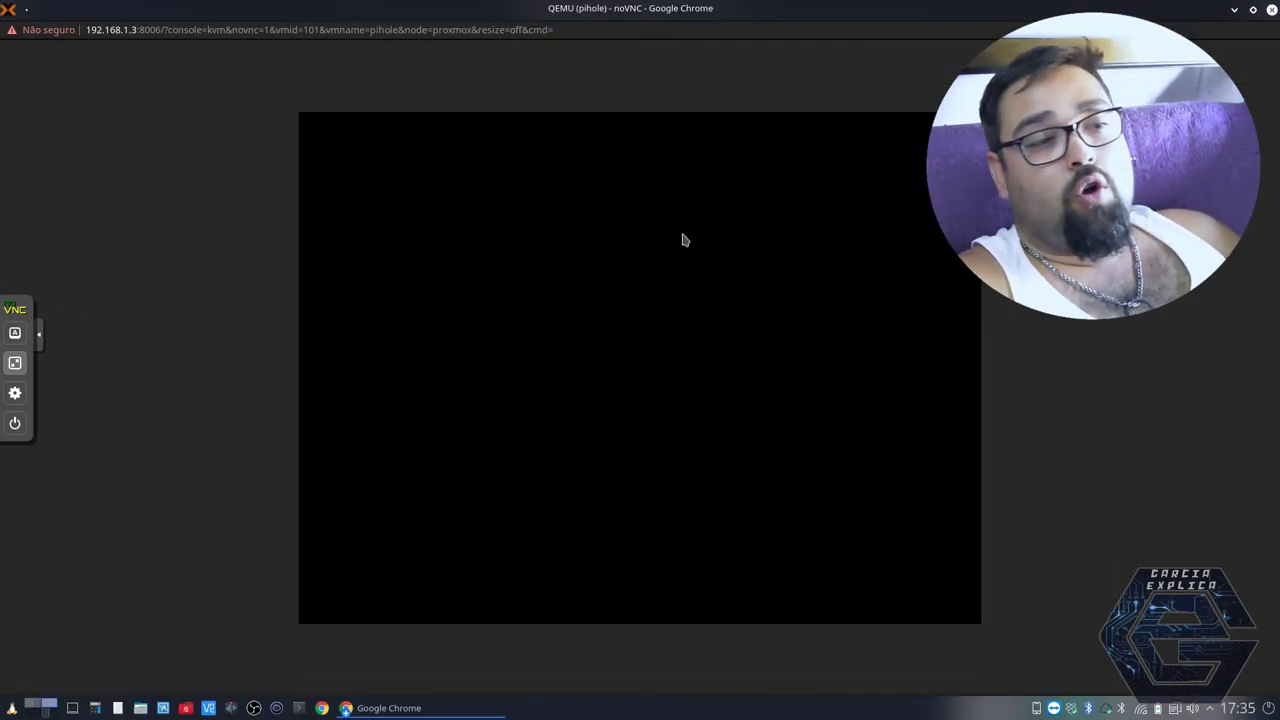